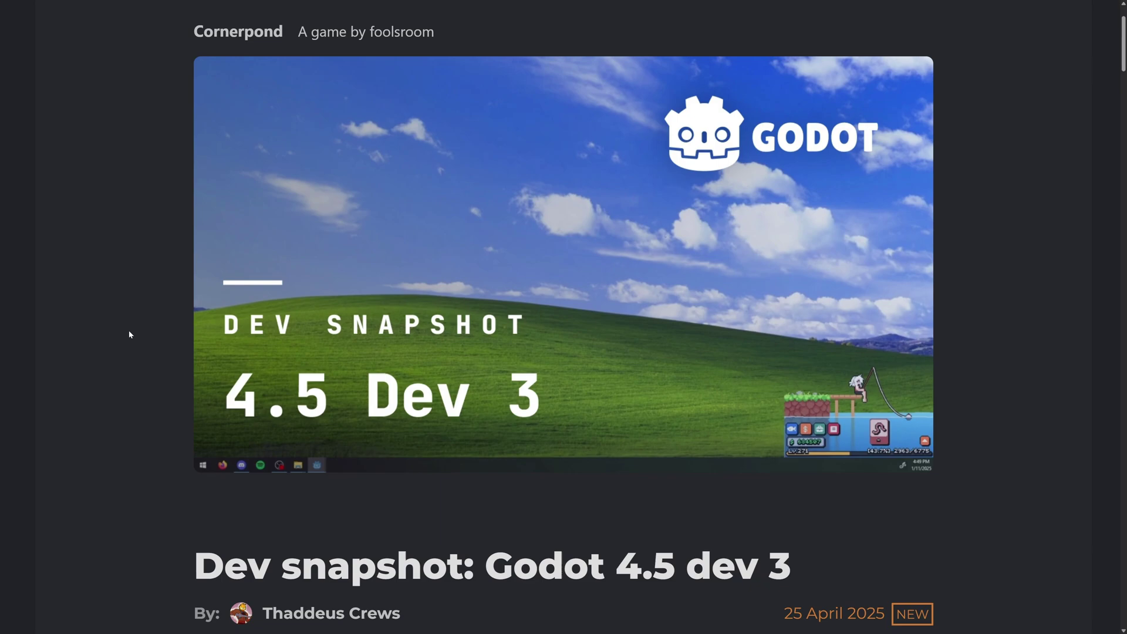
Step: Switch to the Dev1 article's Key Features list and highlight the TileMapLayers collision system bullet
{"action": "scroll", "coordinate": [165, 356], "scroll_direction": "down", "scroll_amount": 2}
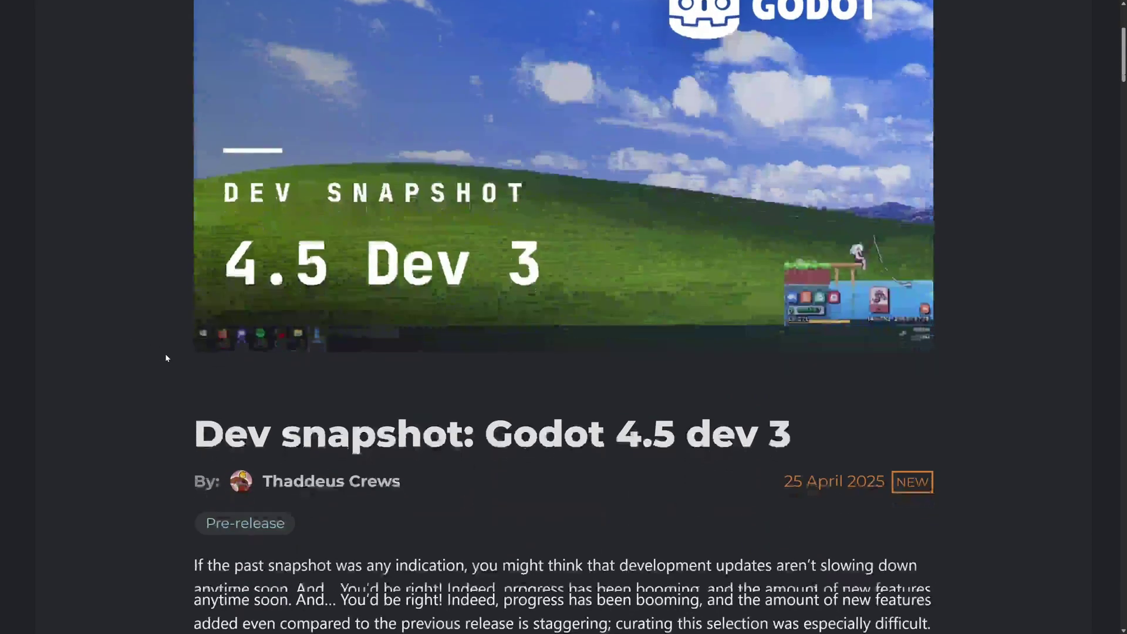
{"action": "scroll", "coordinate": [166, 359], "scroll_direction": "up", "scroll_amount": 2}
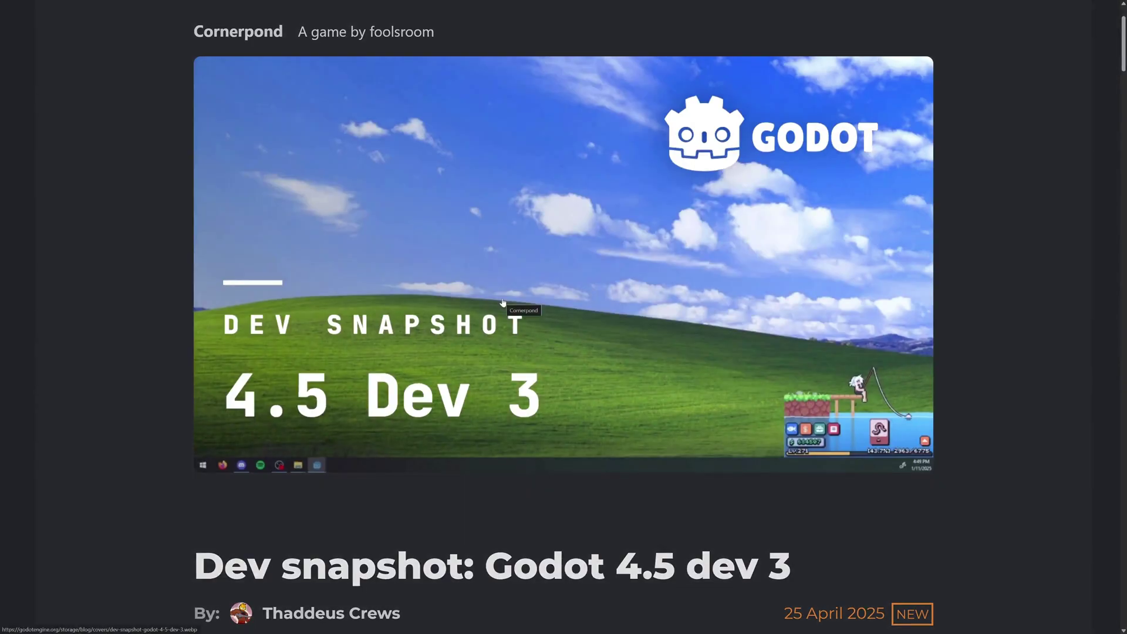
{"action": "key", "text": "ctrl+Tab"}
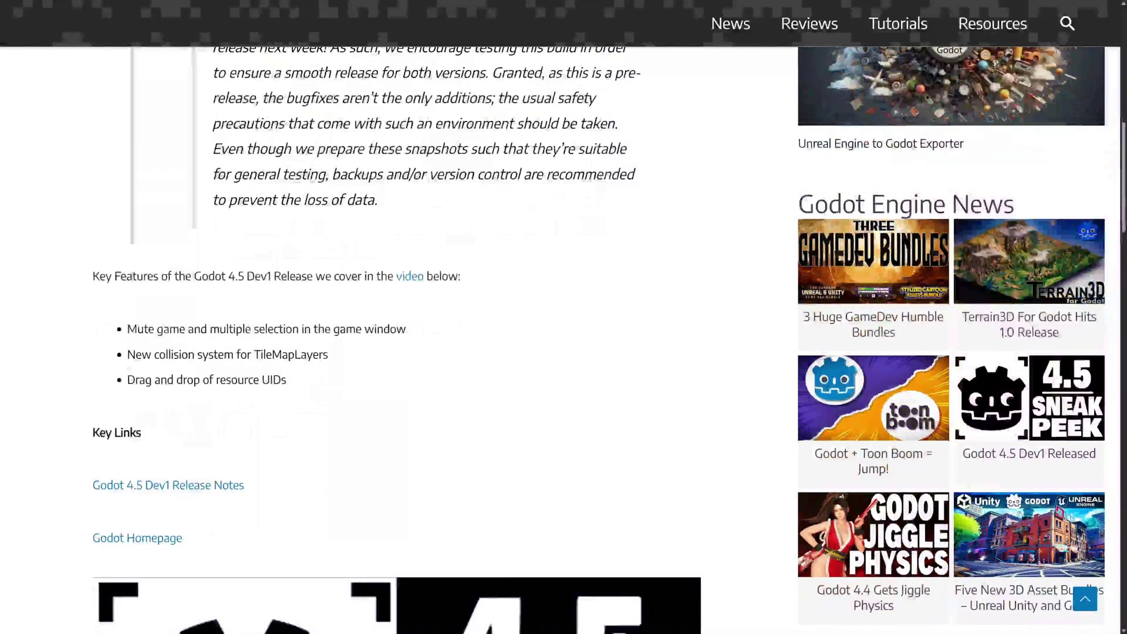
{"action": "left_click_drag", "start_coordinate": [127, 355], "coordinate": [346, 360]}
{"action": "left_click", "coordinate": [382, 353]}
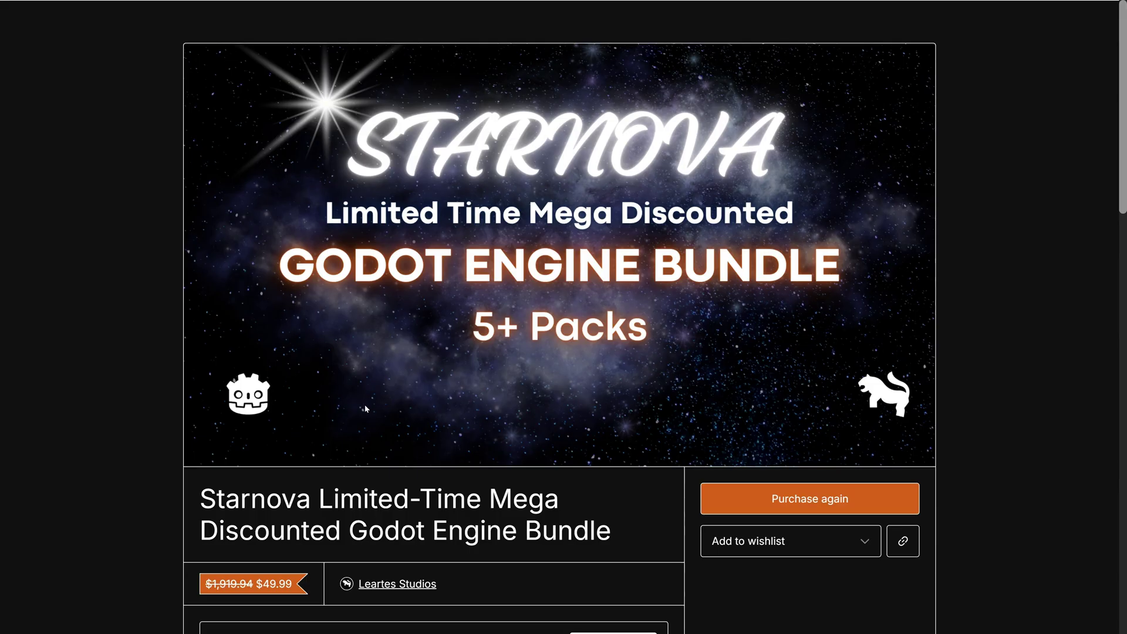
Step: Scroll up and down through the Starnova bundle's 'This bundle contains' pack list
{"action": "scroll", "coordinate": [365, 408], "scroll_direction": "down", "scroll_amount": 5}
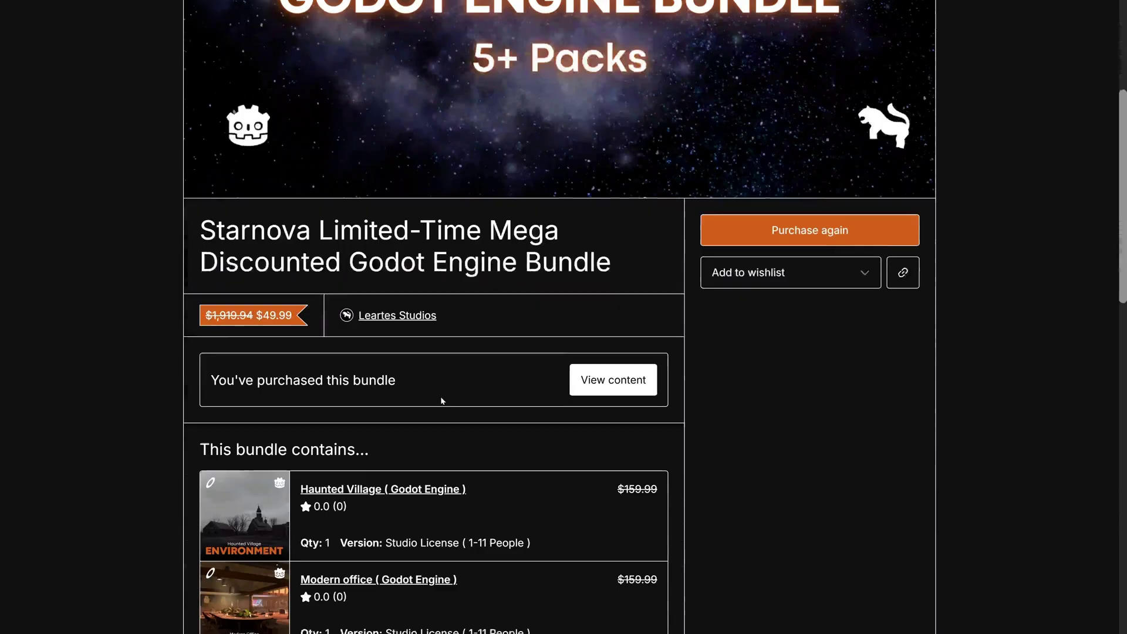
{"action": "scroll", "coordinate": [443, 401], "scroll_direction": "down", "scroll_amount": 4}
{"action": "scroll", "coordinate": [443, 398], "scroll_direction": "up", "scroll_amount": 3}
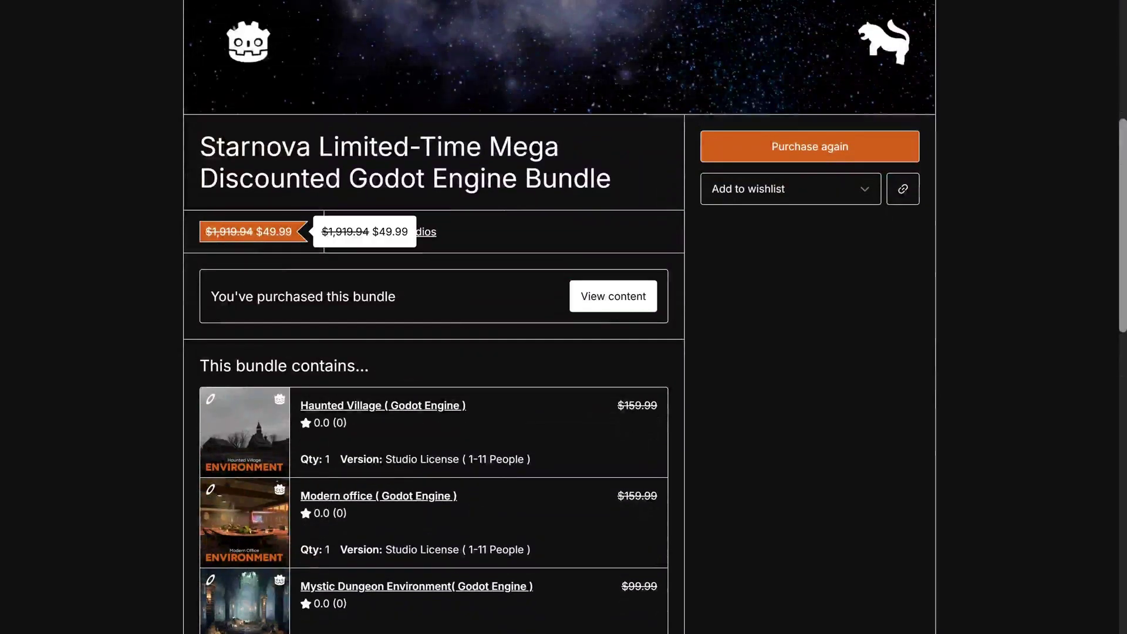
{"action": "scroll", "coordinate": [473, 325], "scroll_direction": "down", "scroll_amount": 4}
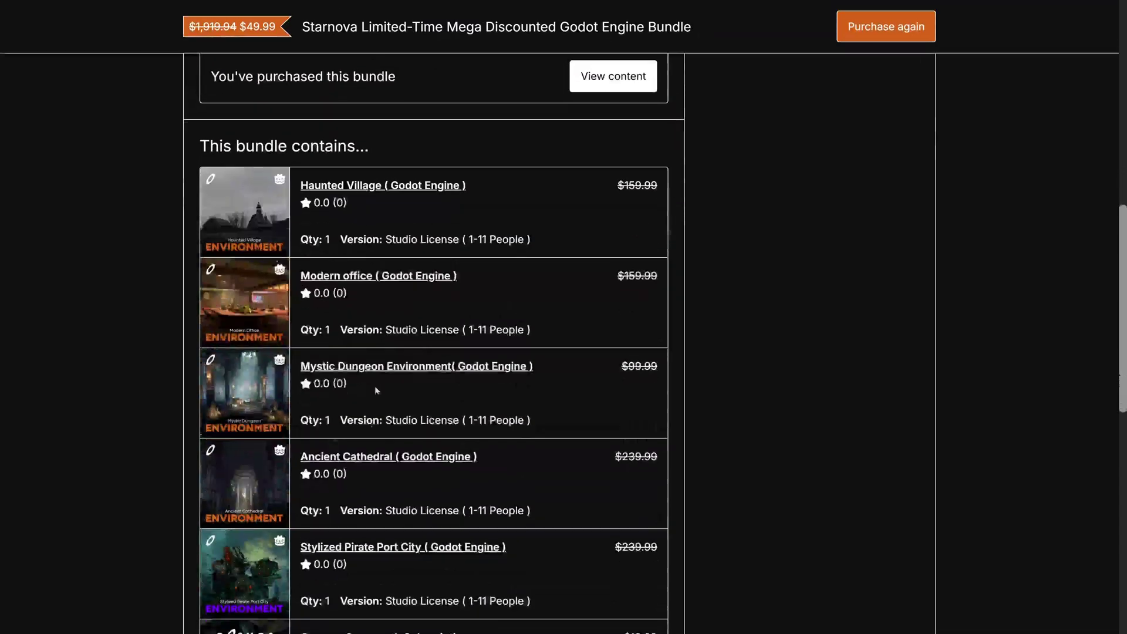
{"action": "scroll", "coordinate": [312, 311], "scroll_direction": "down", "scroll_amount": 5}
{"action": "scroll", "coordinate": [435, 308], "scroll_direction": "up", "scroll_amount": 5}
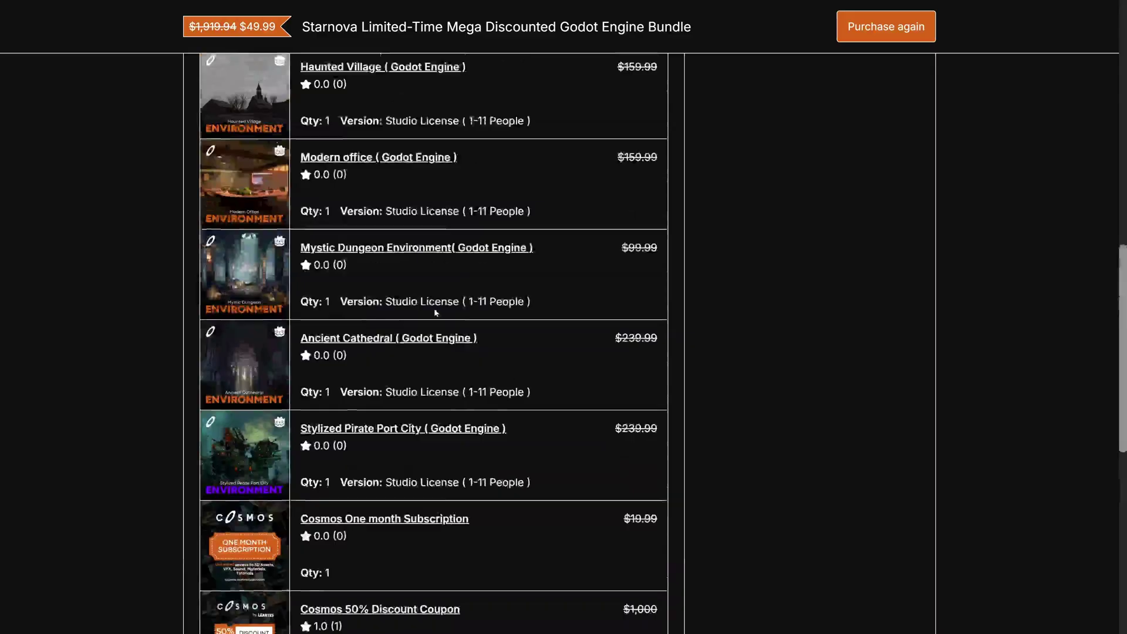
{"action": "scroll", "coordinate": [471, 308], "scroll_direction": "up", "scroll_amount": 4}
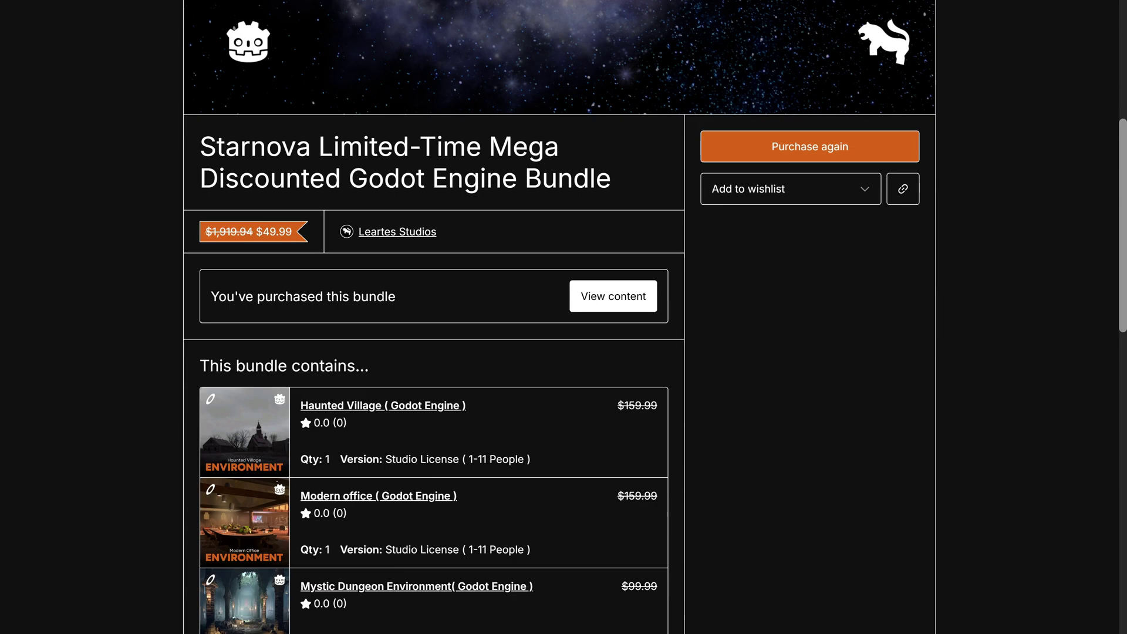
{"action": "scroll", "coordinate": [435, 317], "scroll_direction": "down", "scroll_amount": 3}
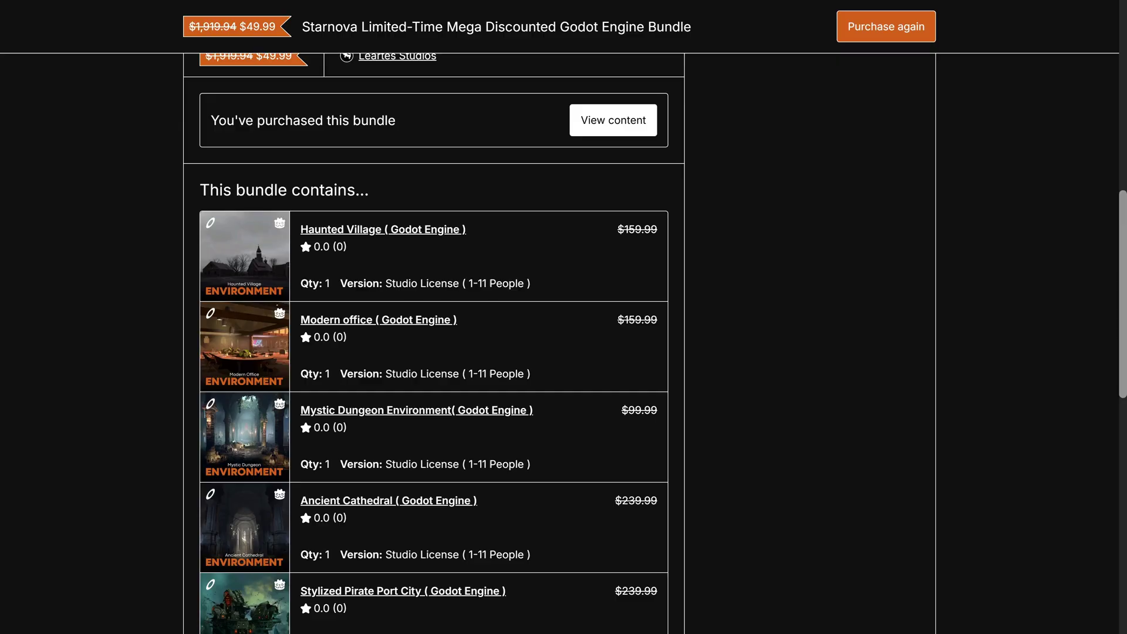
{"action": "scroll", "coordinate": [270, 521], "scroll_direction": "down", "scroll_amount": 2}
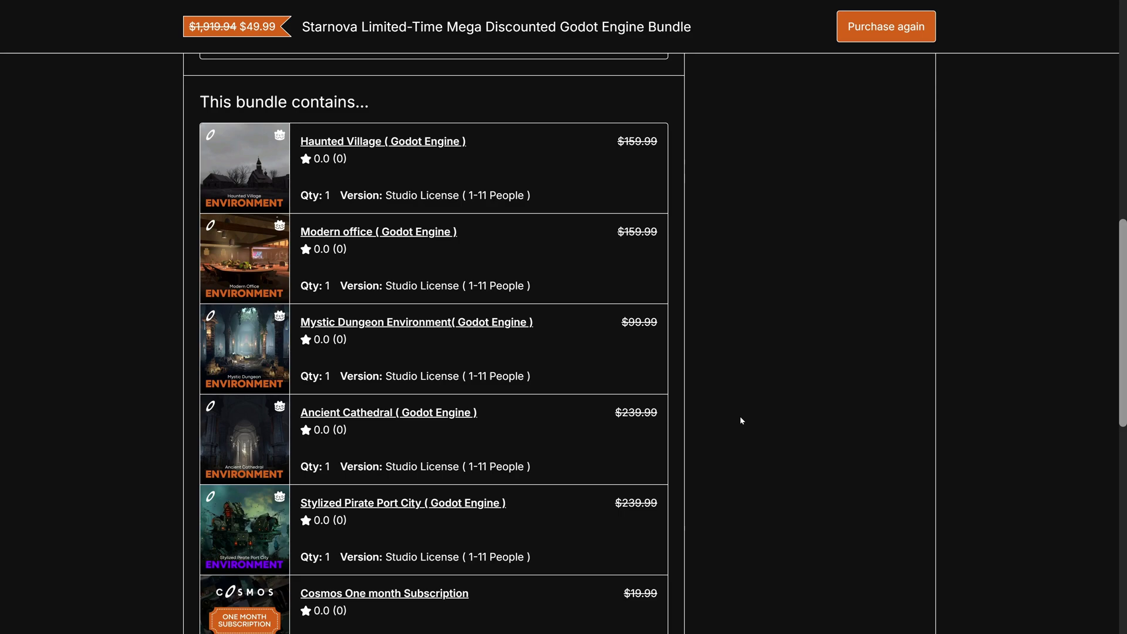
{"action": "scroll", "coordinate": [727, 379], "scroll_direction": "up", "scroll_amount": 4}
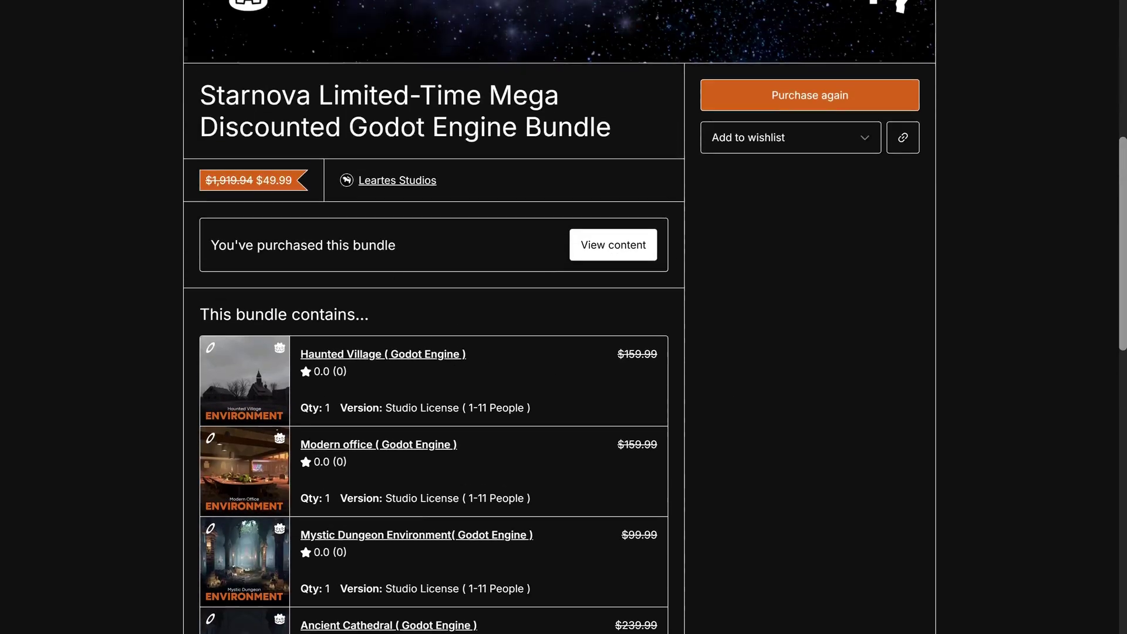
{"action": "scroll", "coordinate": [726, 375], "scroll_direction": "up", "scroll_amount": 1}
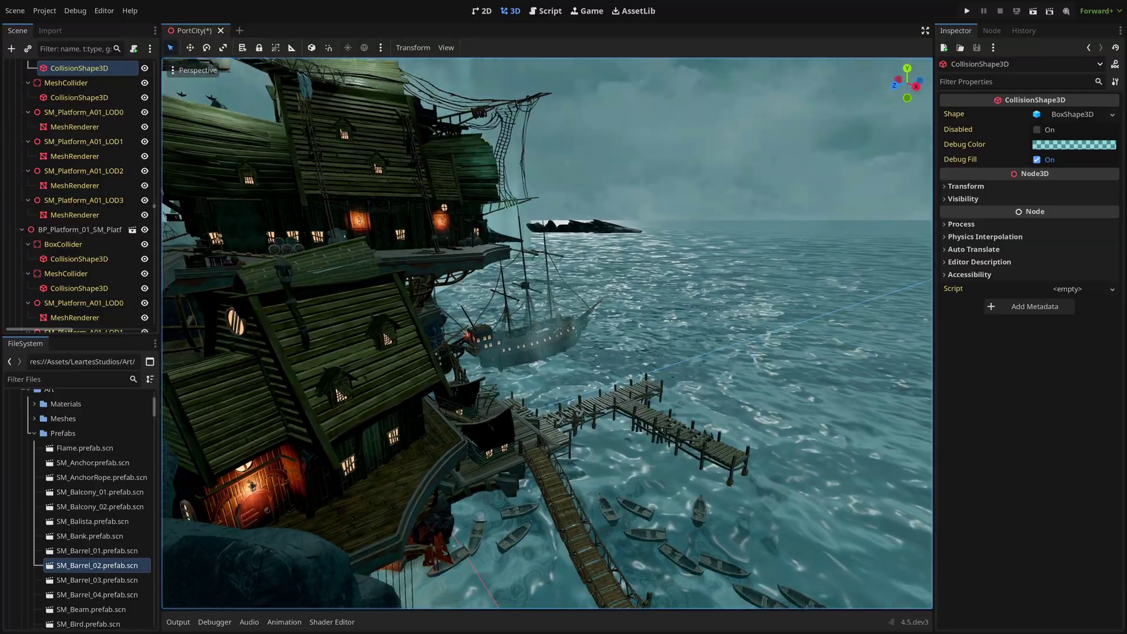
Step: Fly the viewport camera across the water toward the ship and dock deck
{"action": "right_click_drag", "start_coordinate": [546, 329], "coordinate": [476, 323]}
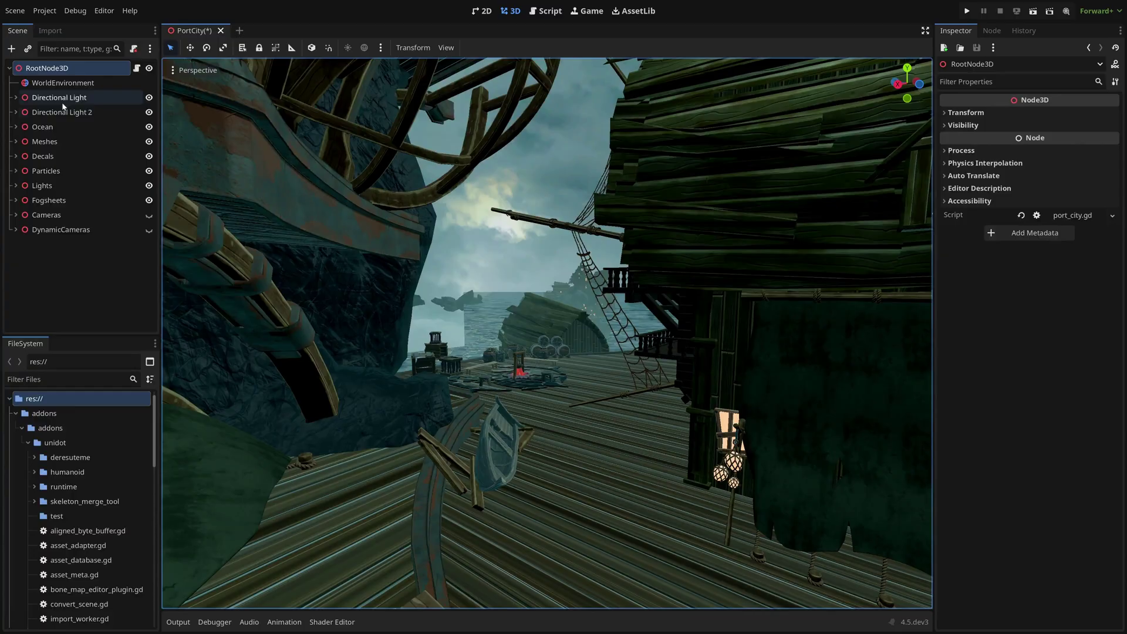
Step: Select WorldEnvironment and toggle SDFGI on, off, then on again to compare lighting
{"action": "left_click", "coordinate": [53, 87]}
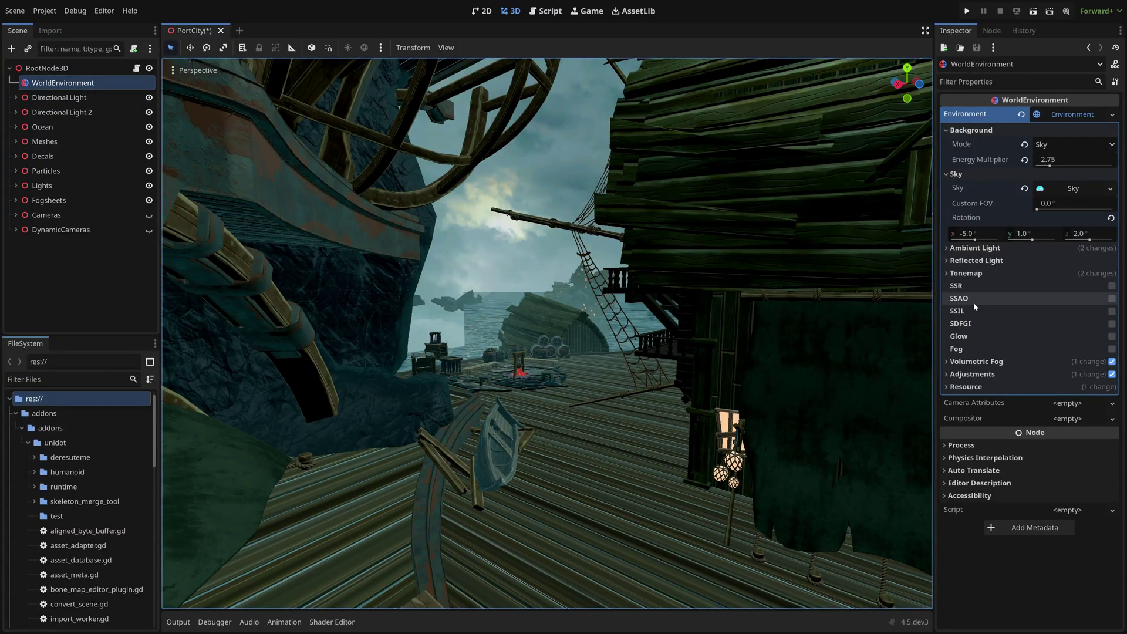
{"action": "mouse_move", "coordinate": [984, 322]}
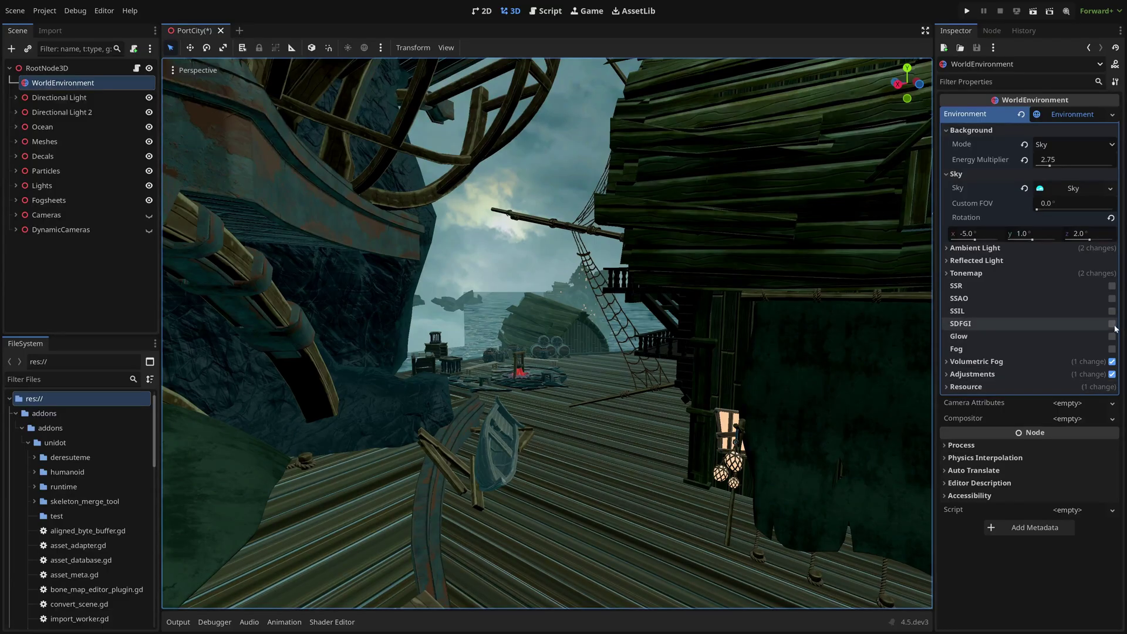
{"action": "mouse_move", "coordinate": [1115, 329]}
{"action": "left_click", "coordinate": [1112, 323]}
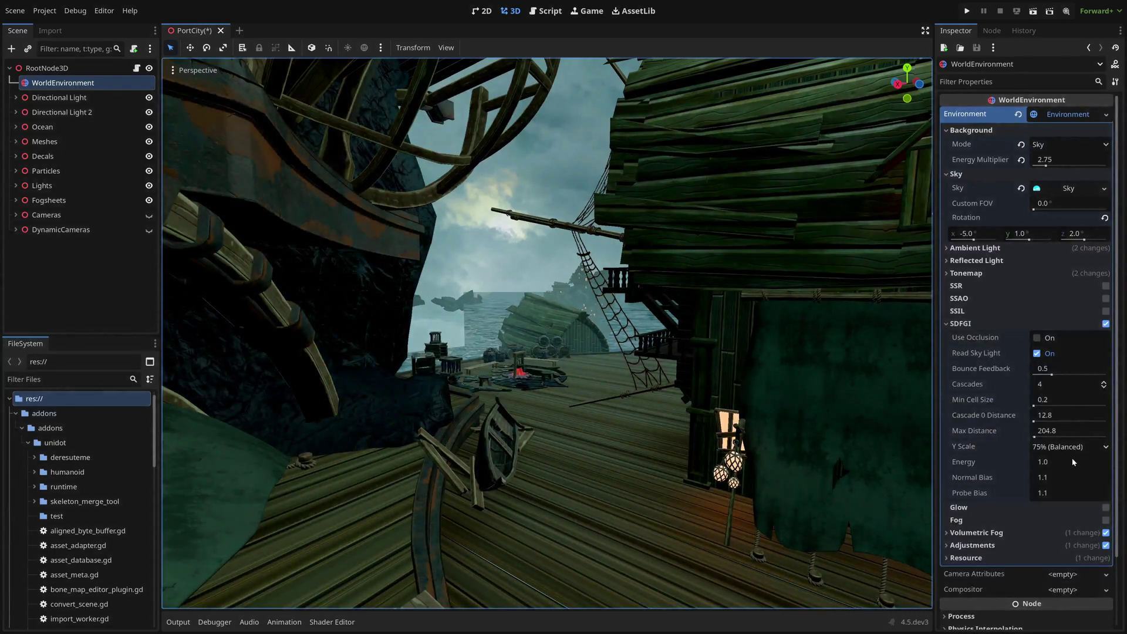
{"action": "left_click", "coordinate": [1107, 324]}
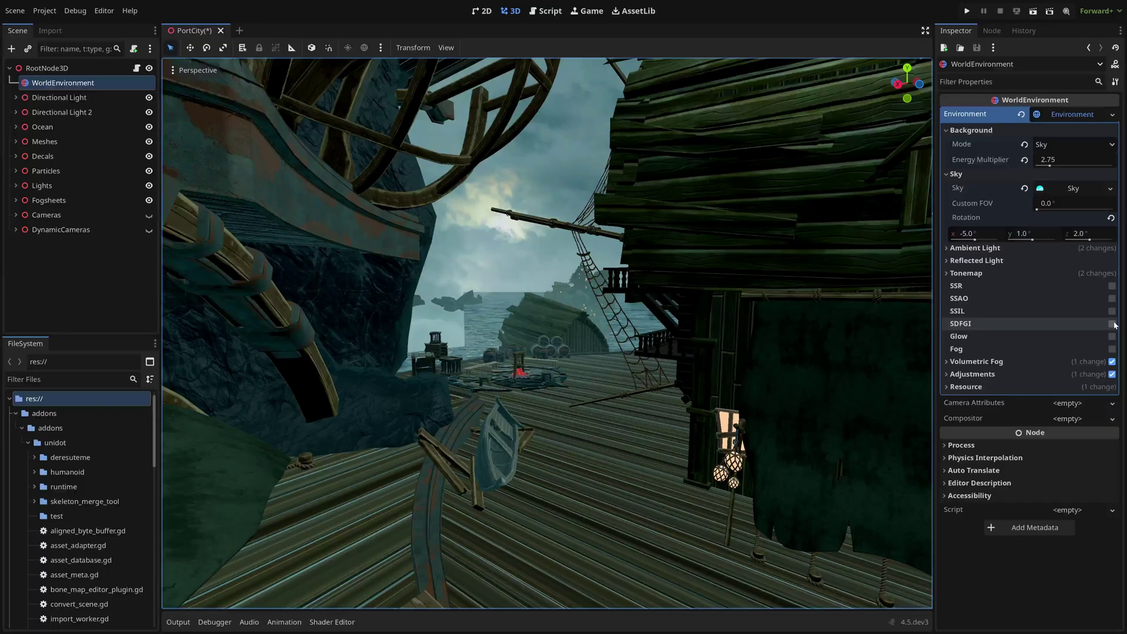
{"action": "left_click", "coordinate": [1112, 324]}
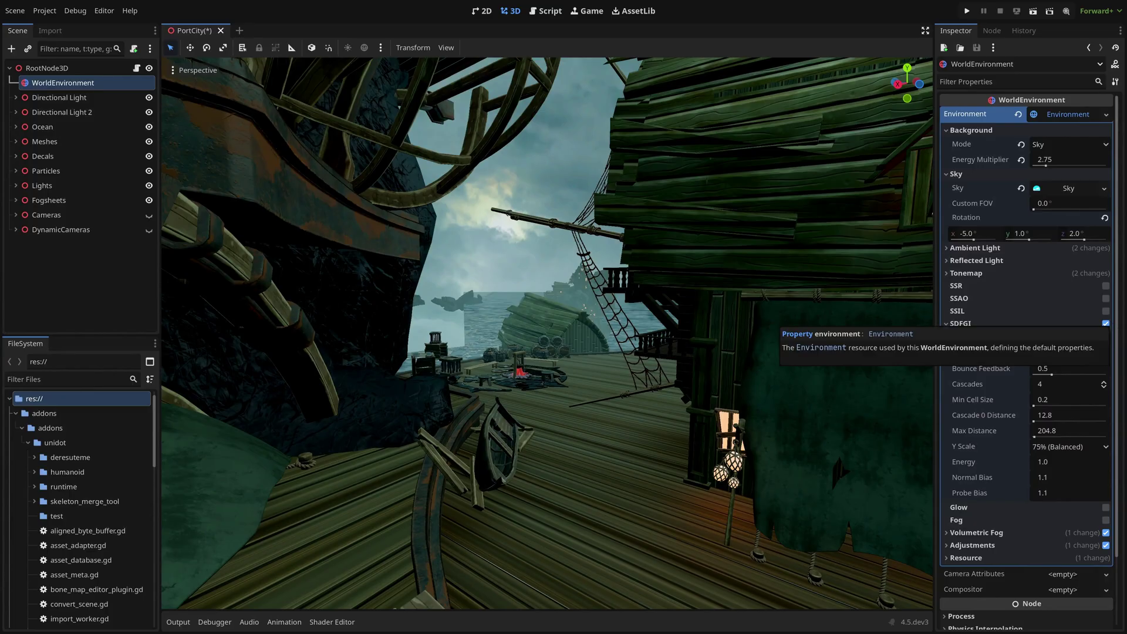
Step: Open Project Settings at Debug > Settings and scroll to the GDScript call stack options
{"action": "left_click", "coordinate": [54, 15]}
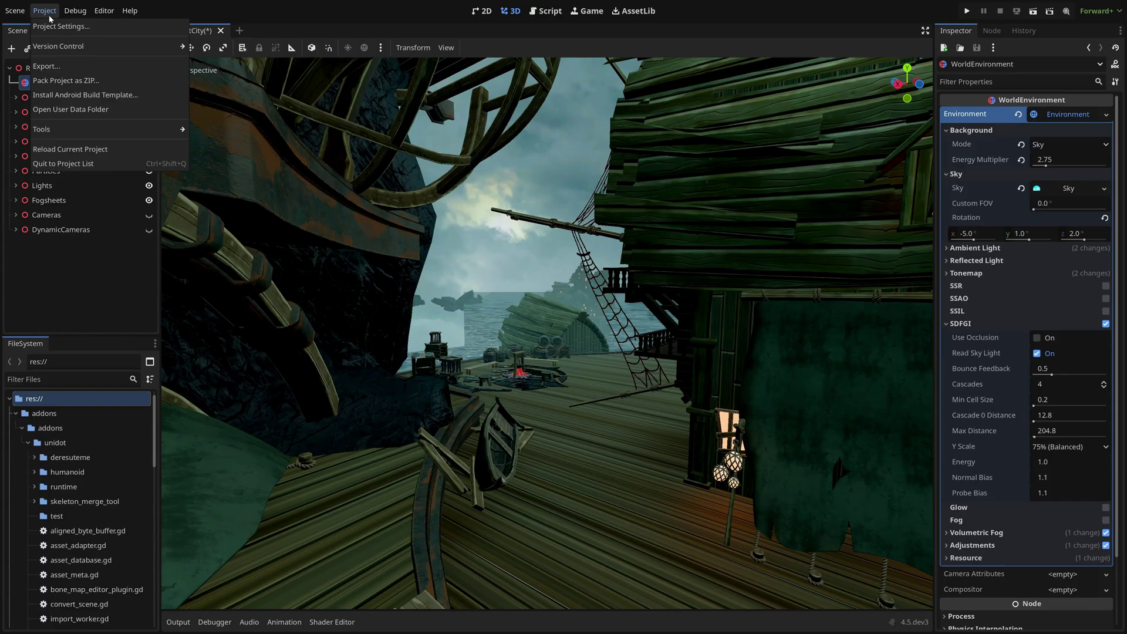
{"action": "left_click", "coordinate": [60, 26]}
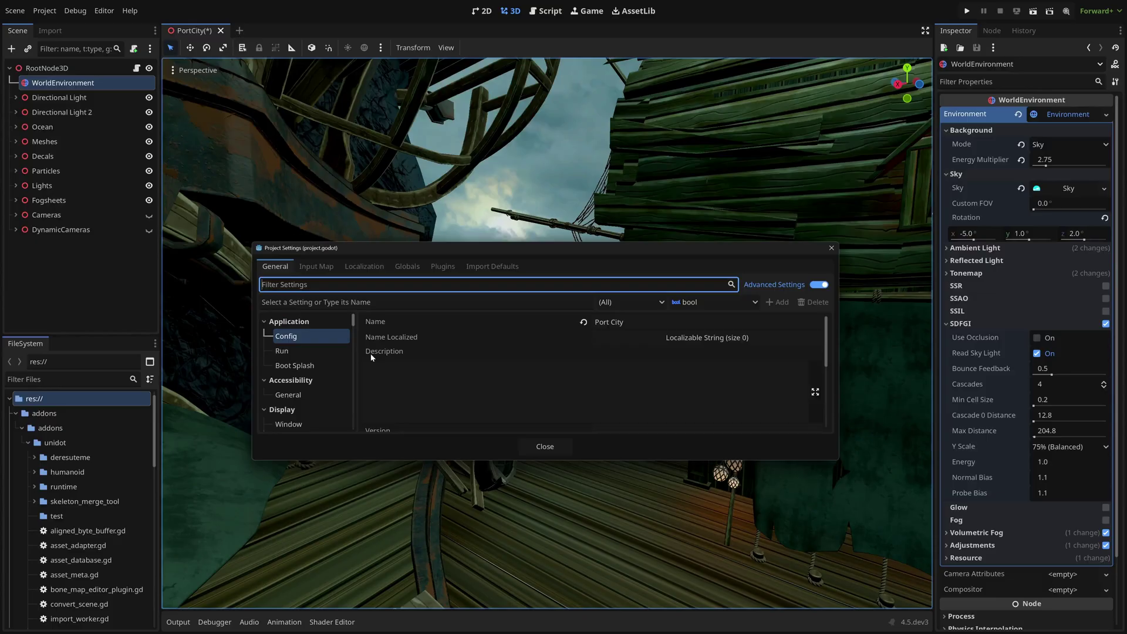
{"action": "scroll", "coordinate": [329, 385], "scroll_direction": "down", "scroll_amount": 3}
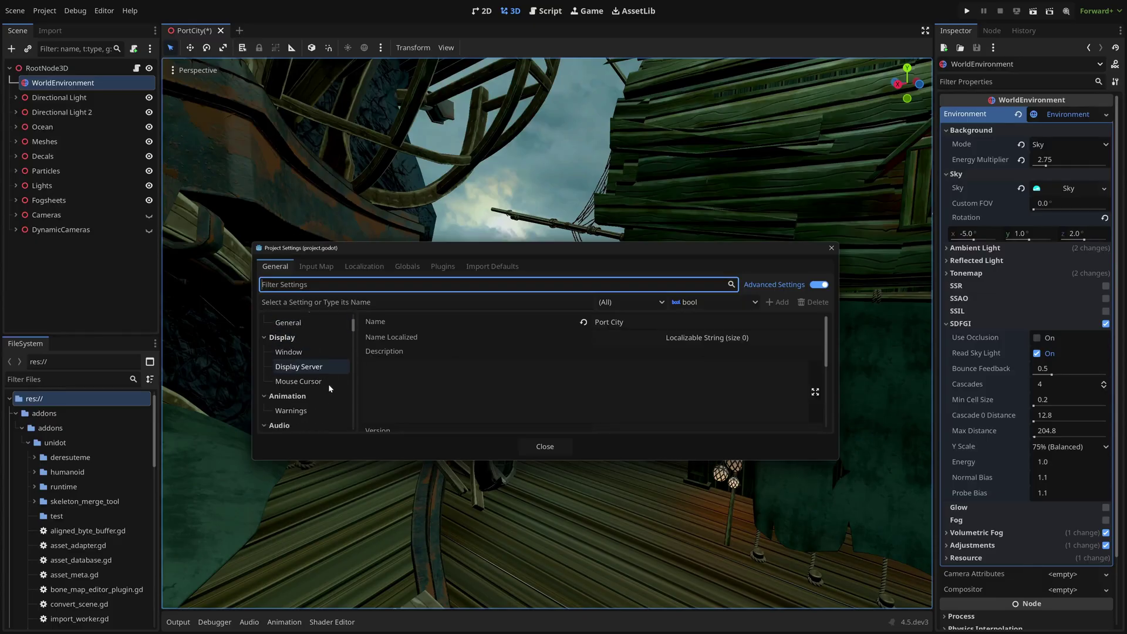
{"action": "scroll", "coordinate": [329, 386], "scroll_direction": "down", "scroll_amount": 10}
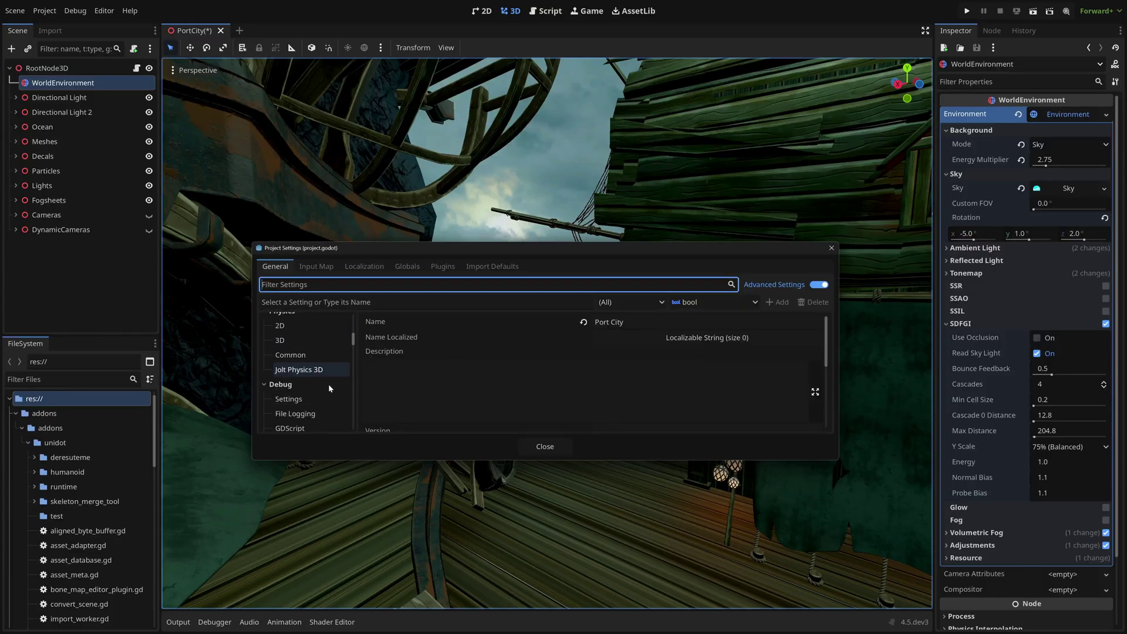
{"action": "scroll", "coordinate": [311, 376], "scroll_direction": "down", "scroll_amount": 2}
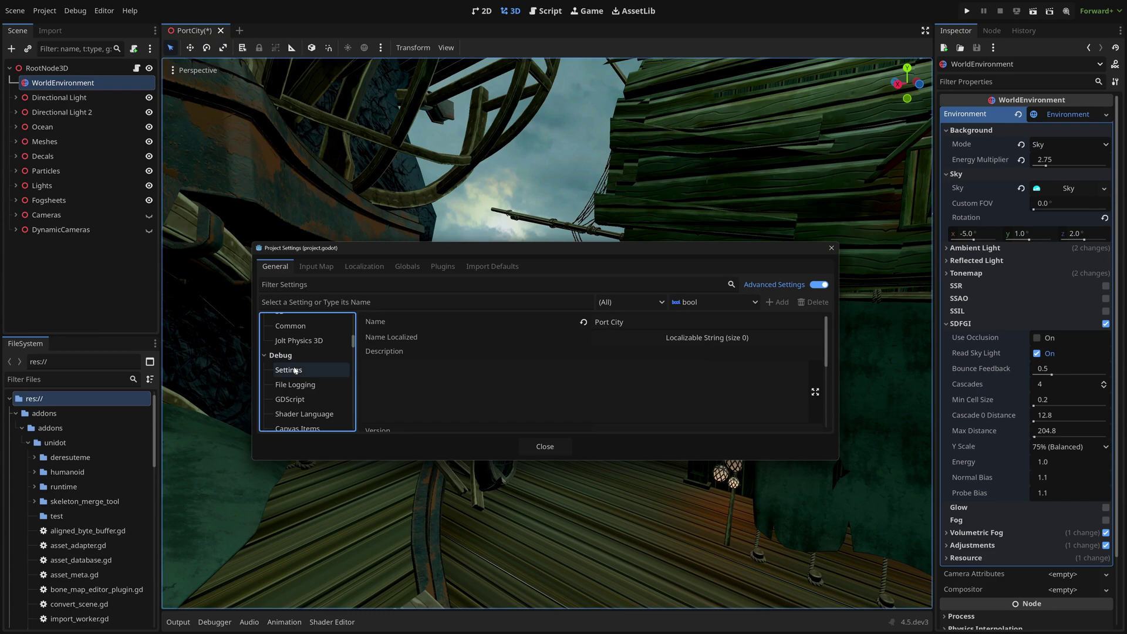
{"action": "left_click", "coordinate": [296, 369]}
{"action": "scroll", "coordinate": [487, 389], "scroll_direction": "down", "scroll_amount": 5}
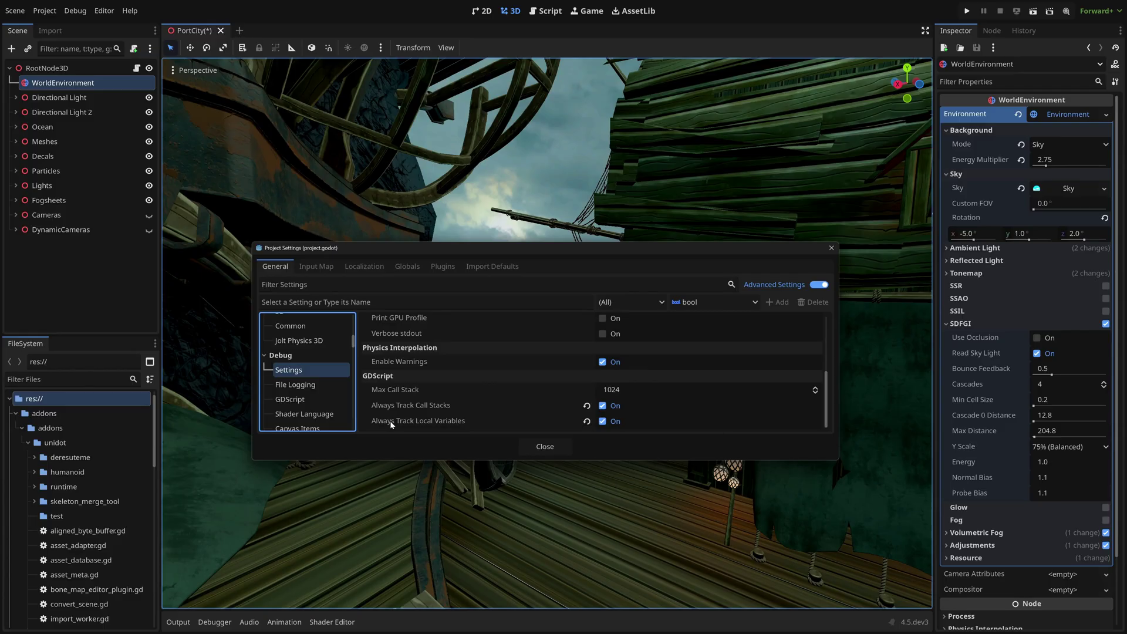
{"action": "mouse_move", "coordinate": [446, 424]}
{"action": "left_click", "coordinate": [831, 247]}
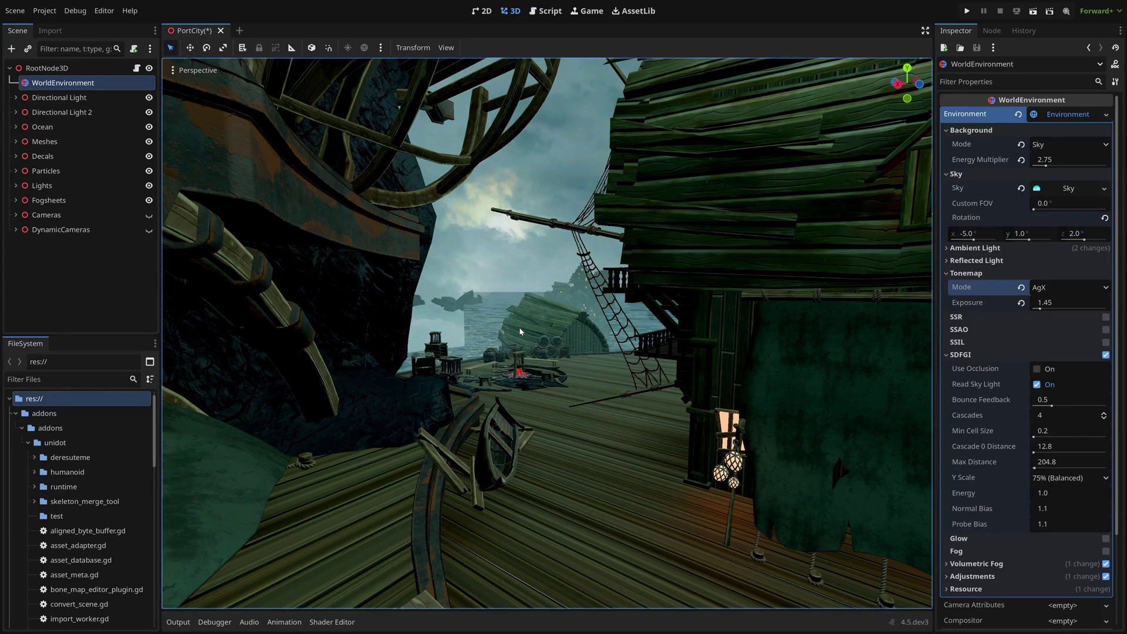
Step: Launch Narrator from Windows search ('na') and minimize its Welcome window
{"action": "key", "text": "super"}
{"action": "type", "text": "na"}
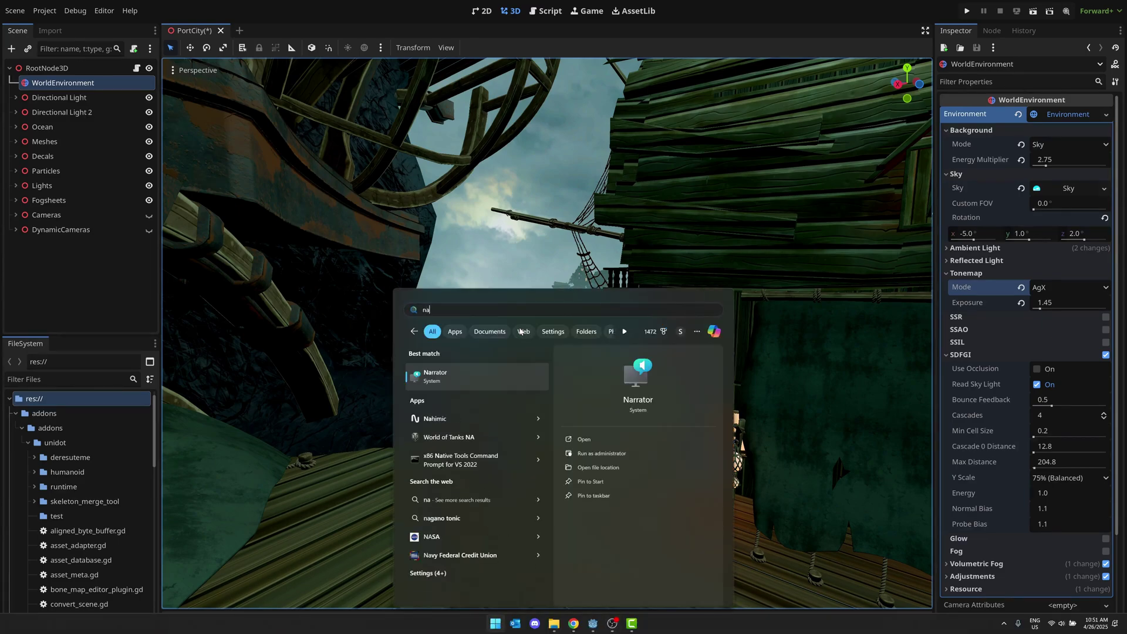
{"action": "key", "text": "Return"}
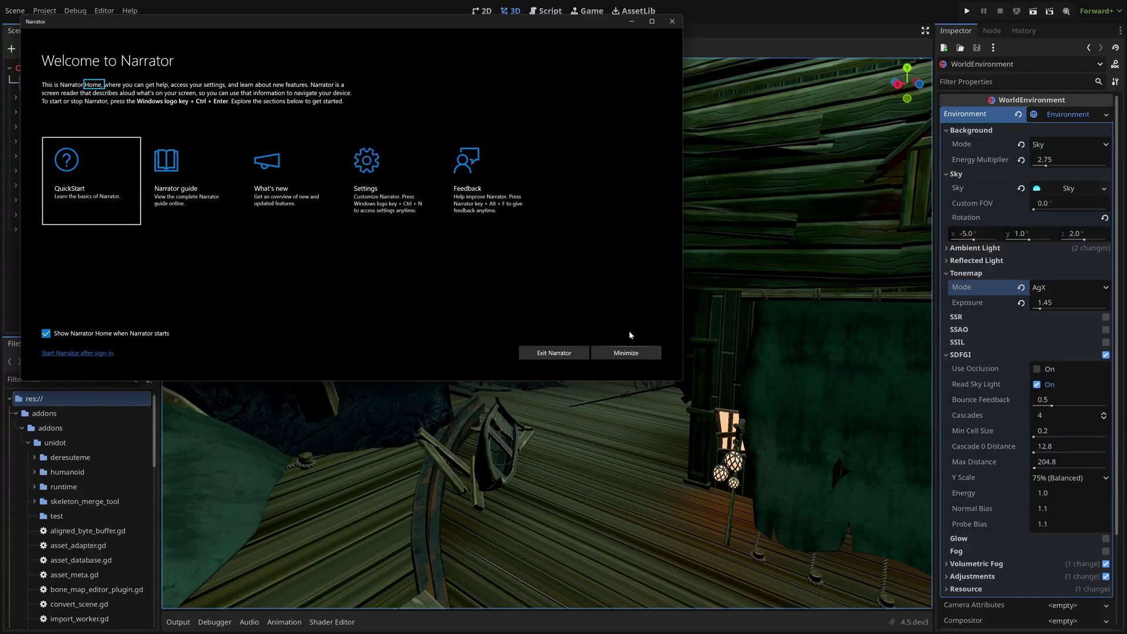
{"action": "left_click", "coordinate": [629, 354]}
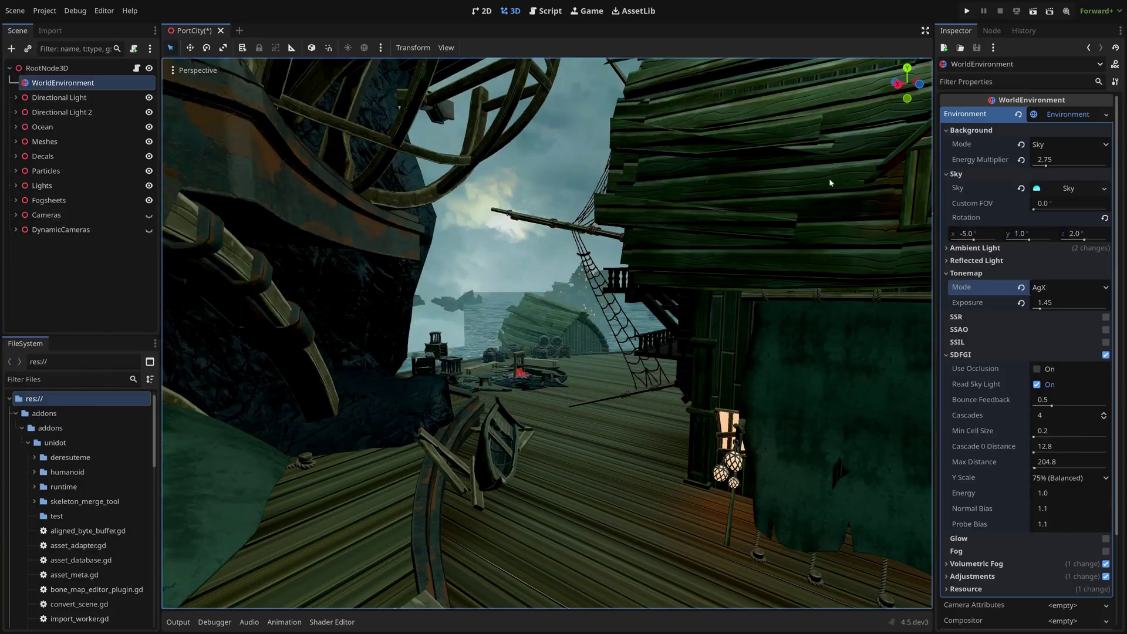
Step: Collapse and re-expand the Sky section, then expand the PanoramaSky resource and its options menu
{"action": "left_click", "coordinate": [954, 174]}
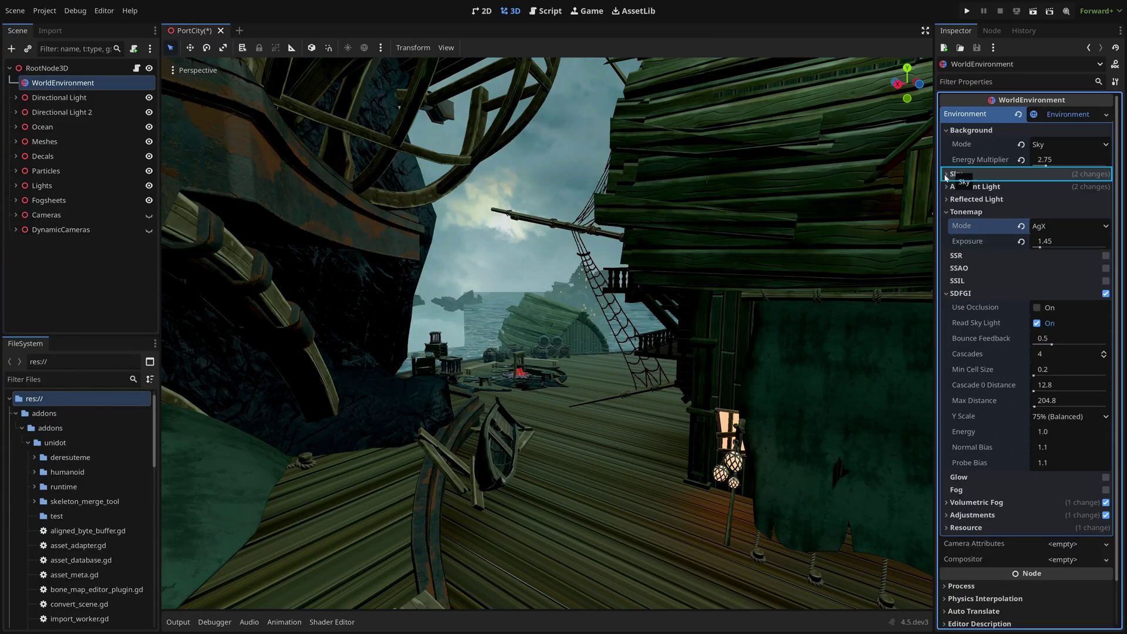
{"action": "left_click", "coordinate": [947, 175]}
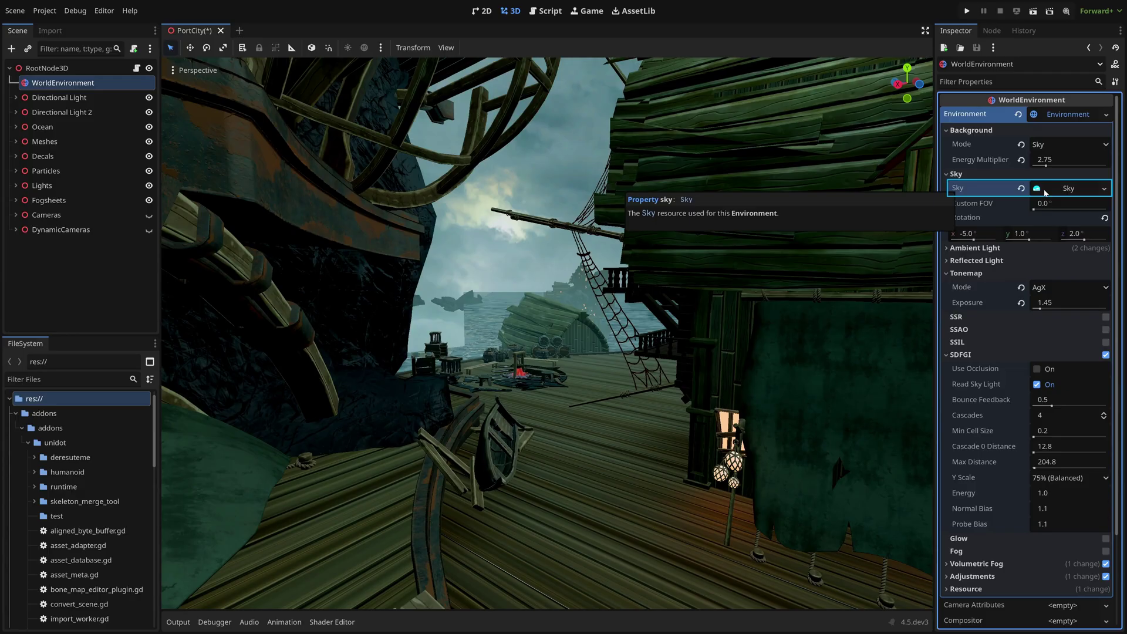
{"action": "left_click", "coordinate": [1069, 190]}
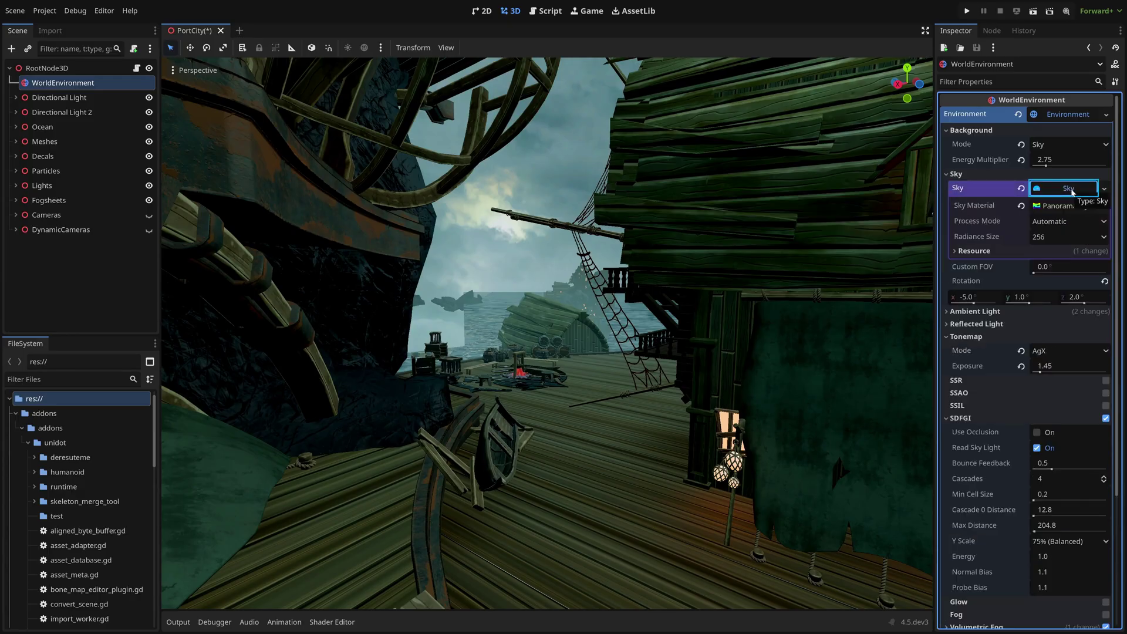
{"action": "left_click", "coordinate": [1105, 189]}
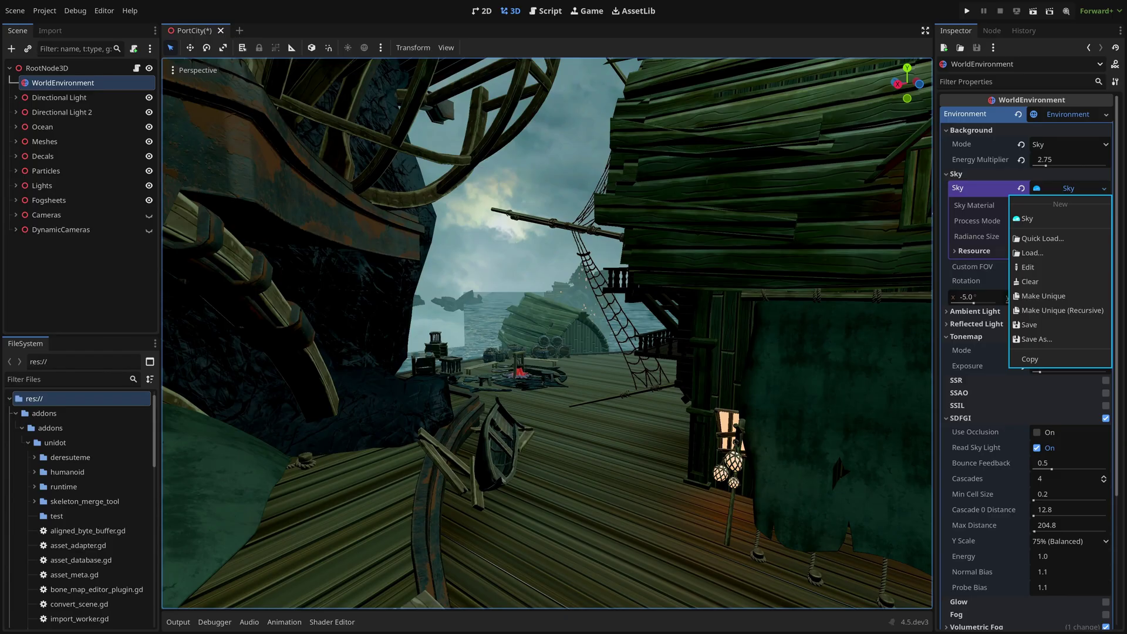
Step: Take the Godot editor out of fullscreen via Editor > Toggle Fullscreen
{"action": "key", "text": "Escape"}
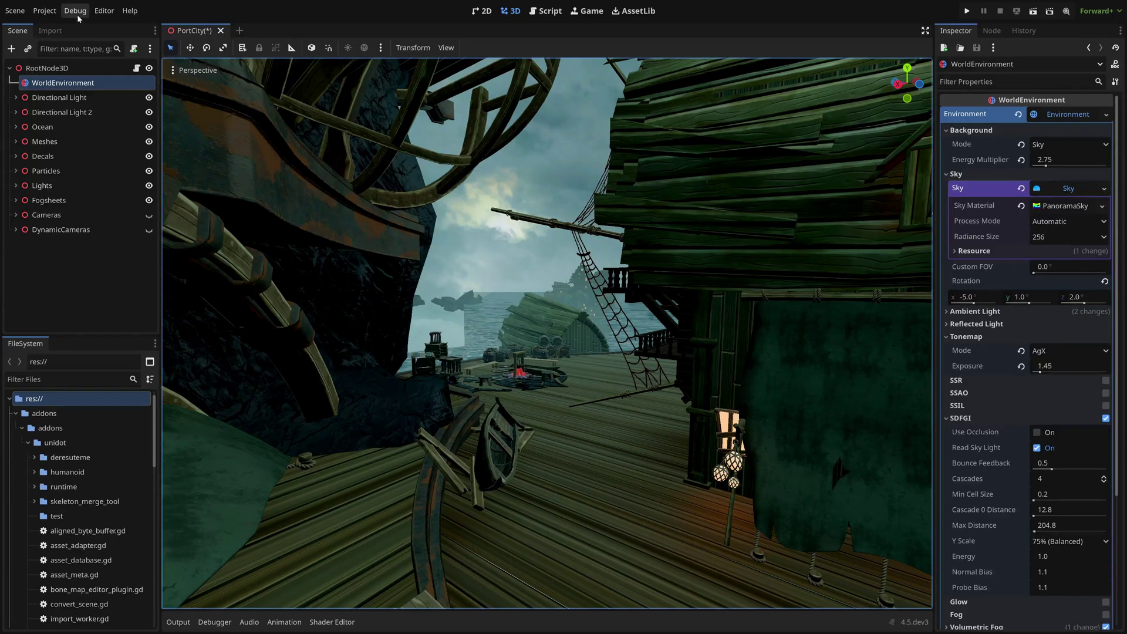
{"action": "left_click", "coordinate": [45, 10]}
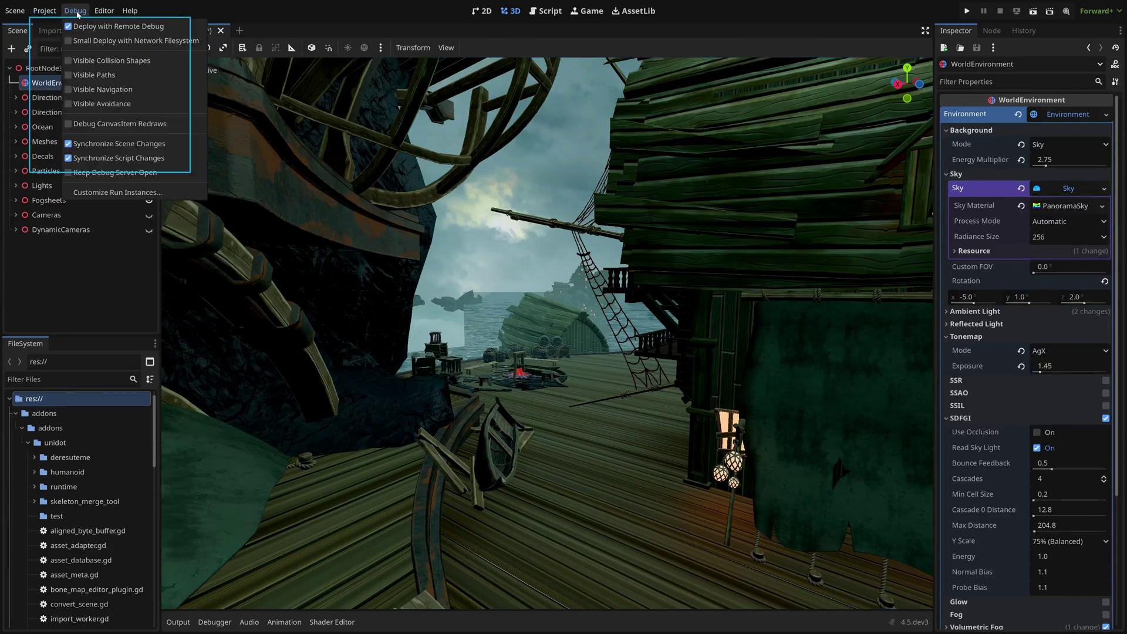
{"action": "mouse_move", "coordinate": [104, 10]}
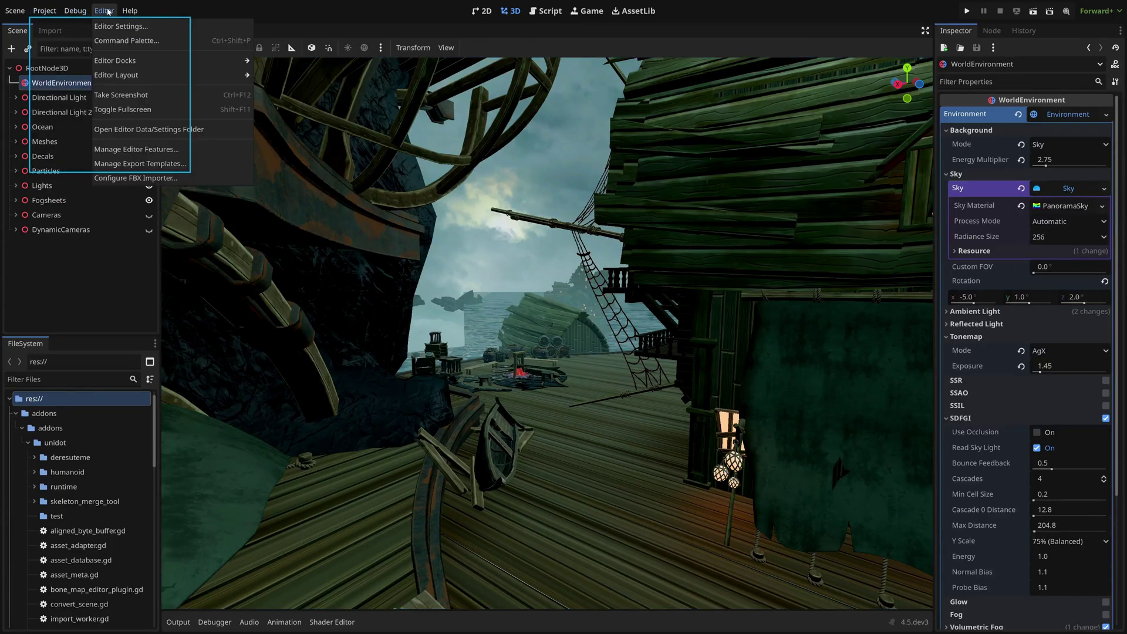
{"action": "left_click", "coordinate": [122, 109]}
Step: Turn off Narrator from its system tray icon
{"action": "left_click", "coordinate": [1015, 624]}
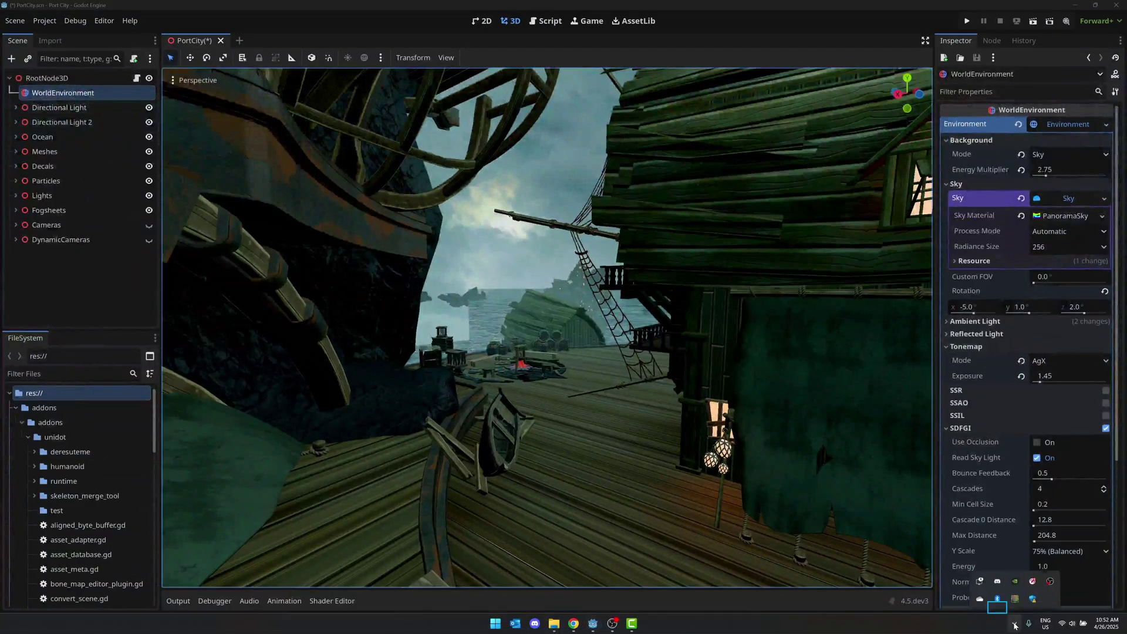
{"action": "right_click", "coordinate": [982, 581]}
{"action": "left_click", "coordinate": [1017, 572]}
Step: Bring Chrome forward and scroll the 4.5 dev 3 post to Screen reader support
{"action": "left_click", "coordinate": [574, 623]}
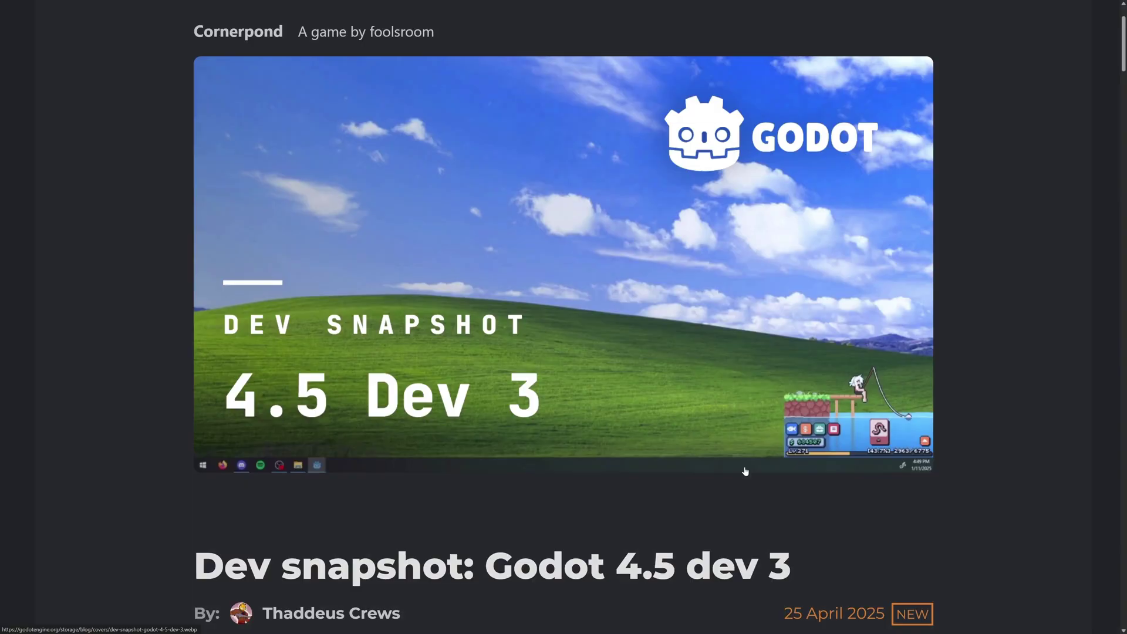
{"action": "scroll", "coordinate": [745, 469], "scroll_direction": "down", "scroll_amount": 2}
{"action": "scroll", "coordinate": [745, 468], "scroll_direction": "down", "scroll_amount": 2}
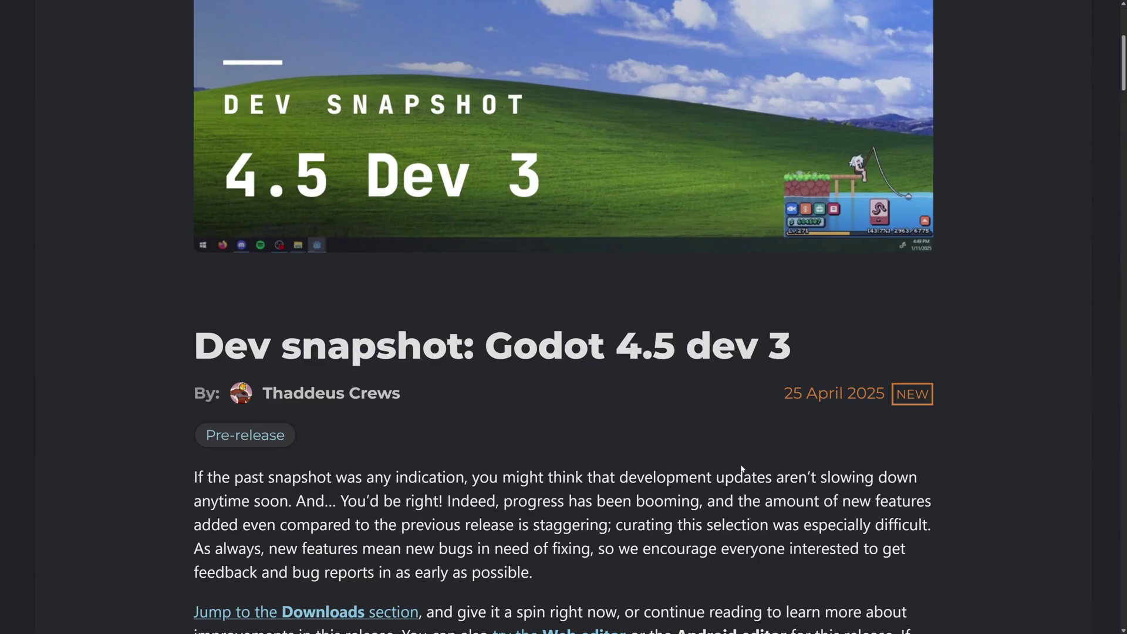
{"action": "scroll", "coordinate": [740, 453], "scroll_direction": "down", "scroll_amount": 10}
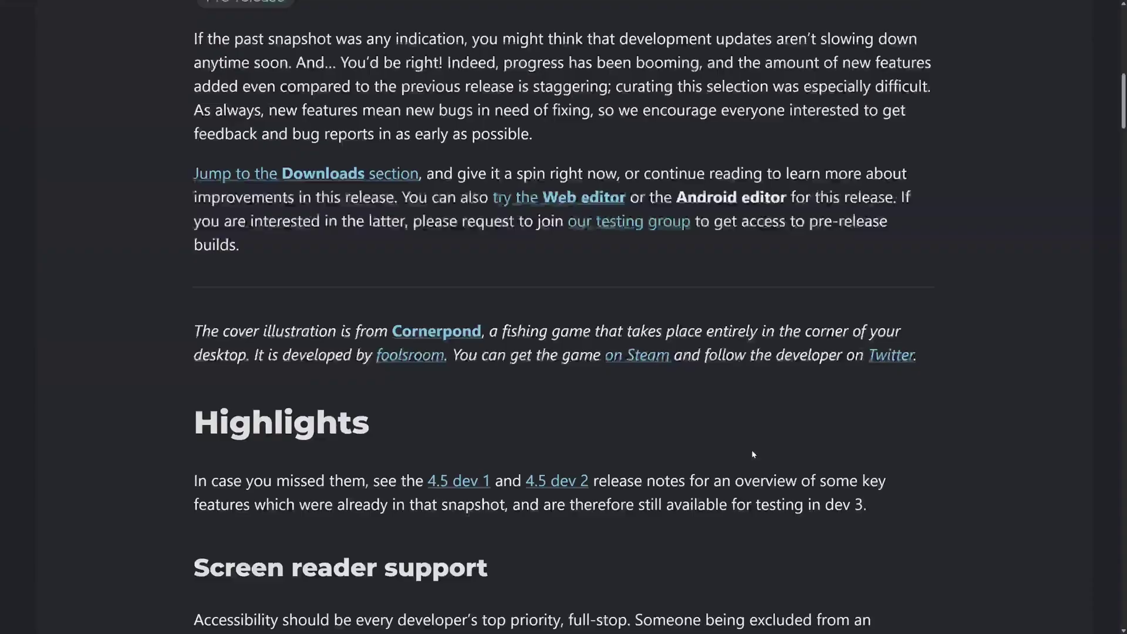
{"action": "scroll", "coordinate": [752, 449], "scroll_direction": "down", "scroll_amount": 4}
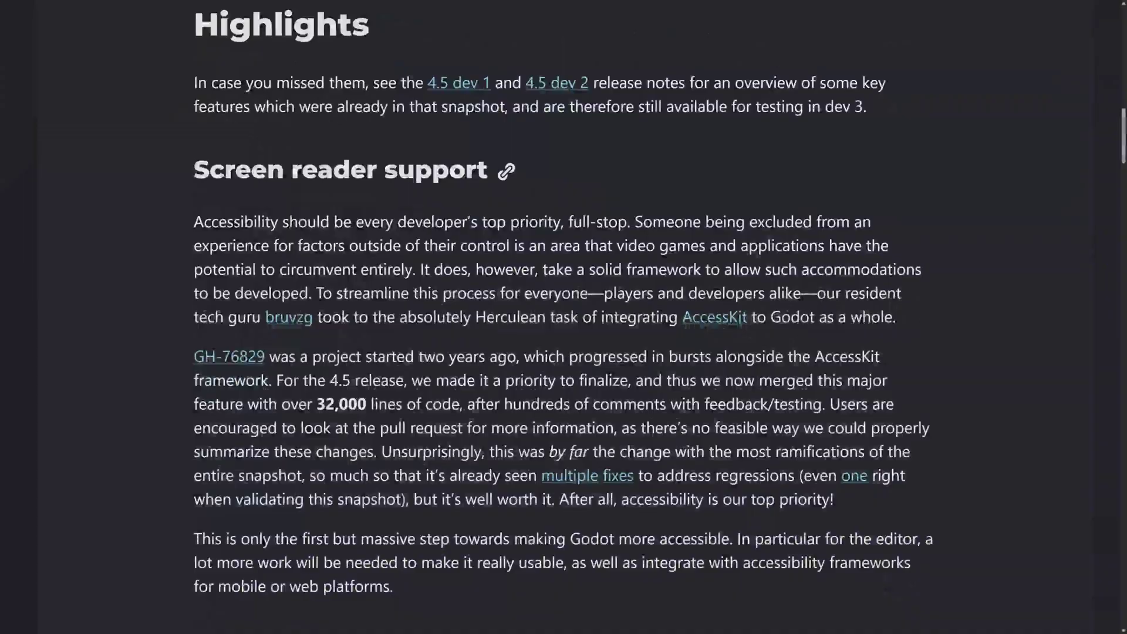
{"action": "scroll", "coordinate": [659, 215], "scroll_direction": "down", "scroll_amount": 2}
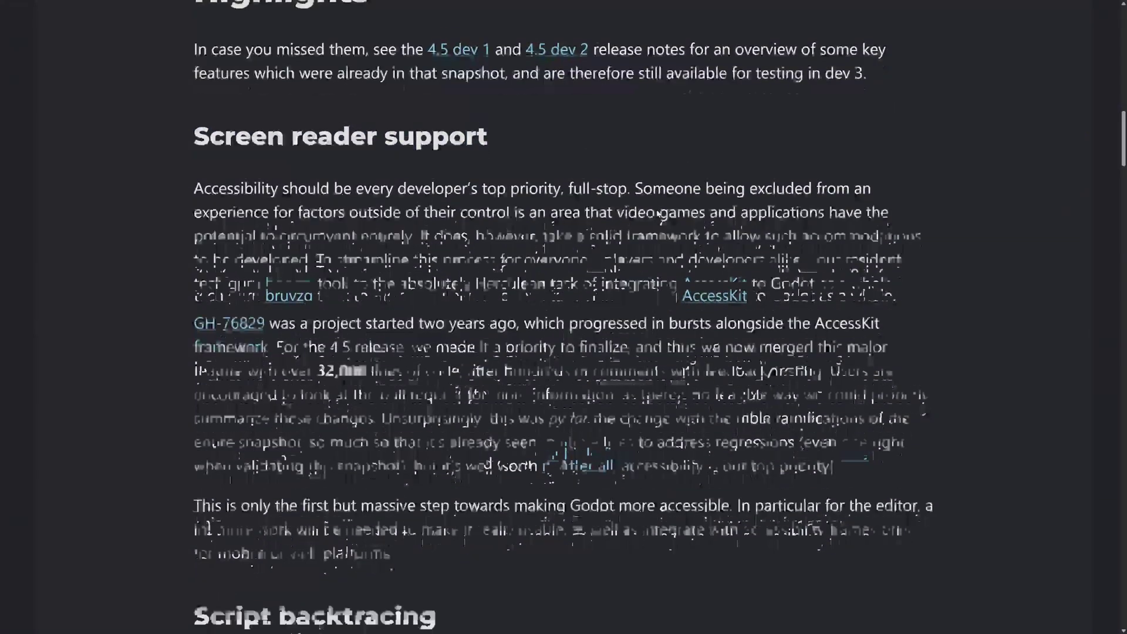
Step: Highlight the AccessKit integration, two-year project and 32,000 lines of code passages
{"action": "left_click_drag", "start_coordinate": [500, 229], "coordinate": [756, 230]}
{"action": "left_click", "coordinate": [659, 250]}
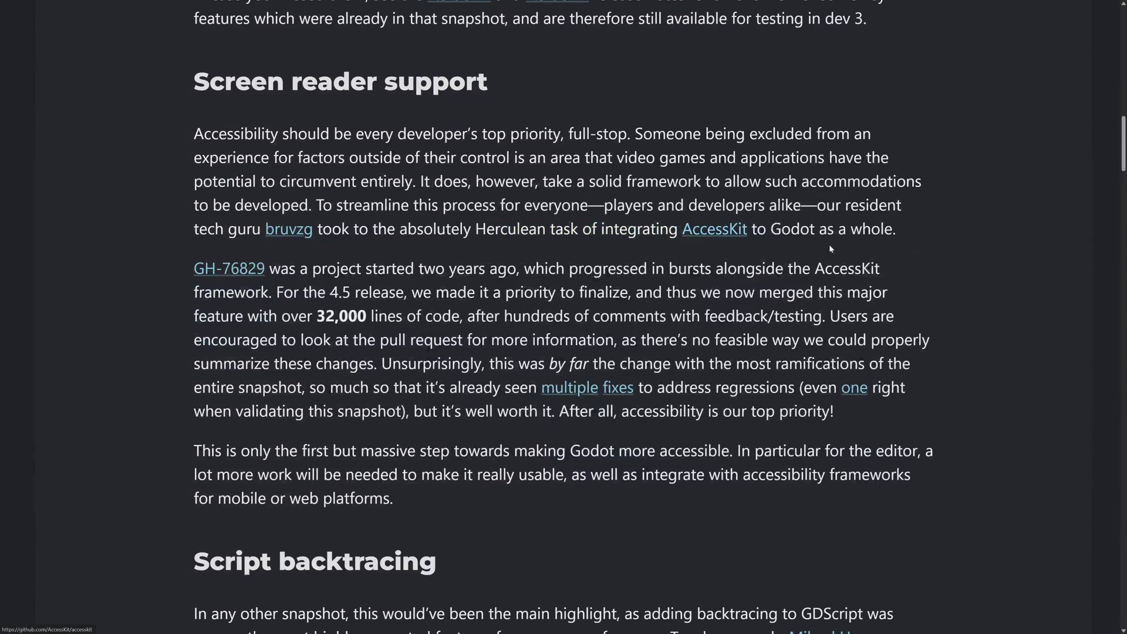
{"action": "scroll", "coordinate": [696, 227], "scroll_direction": "down", "scroll_amount": 1}
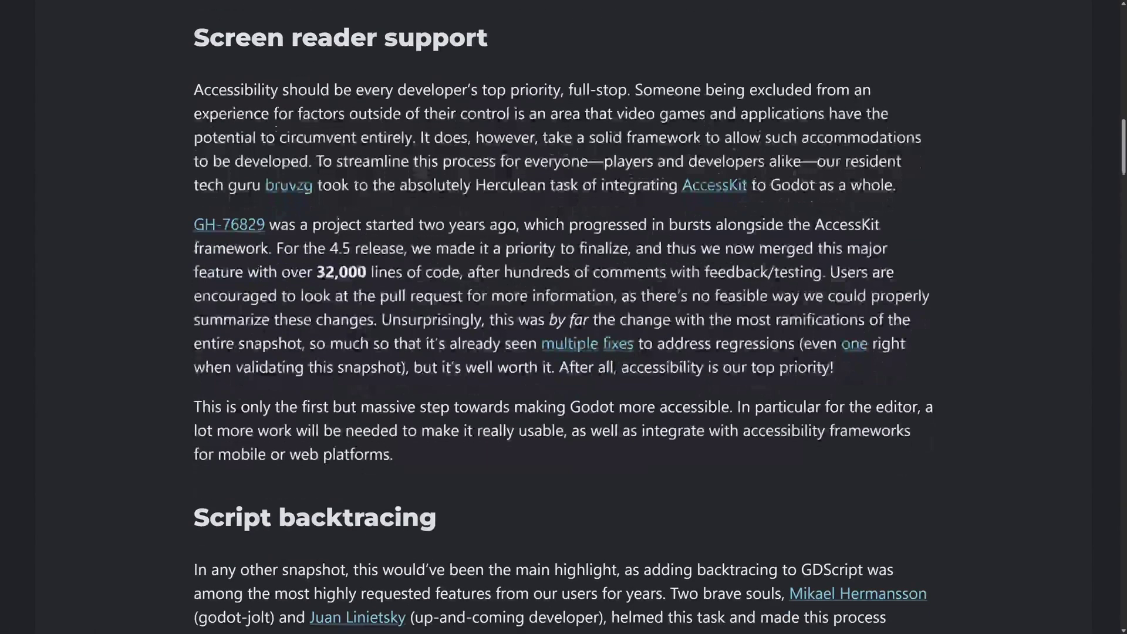
{"action": "left_click_drag", "start_coordinate": [337, 224], "coordinate": [569, 224]}
{"action": "left_click", "coordinate": [569, 224]}
{"action": "left_click_drag", "start_coordinate": [306, 272], "coordinate": [442, 272]}
{"action": "left_click", "coordinate": [443, 272]}
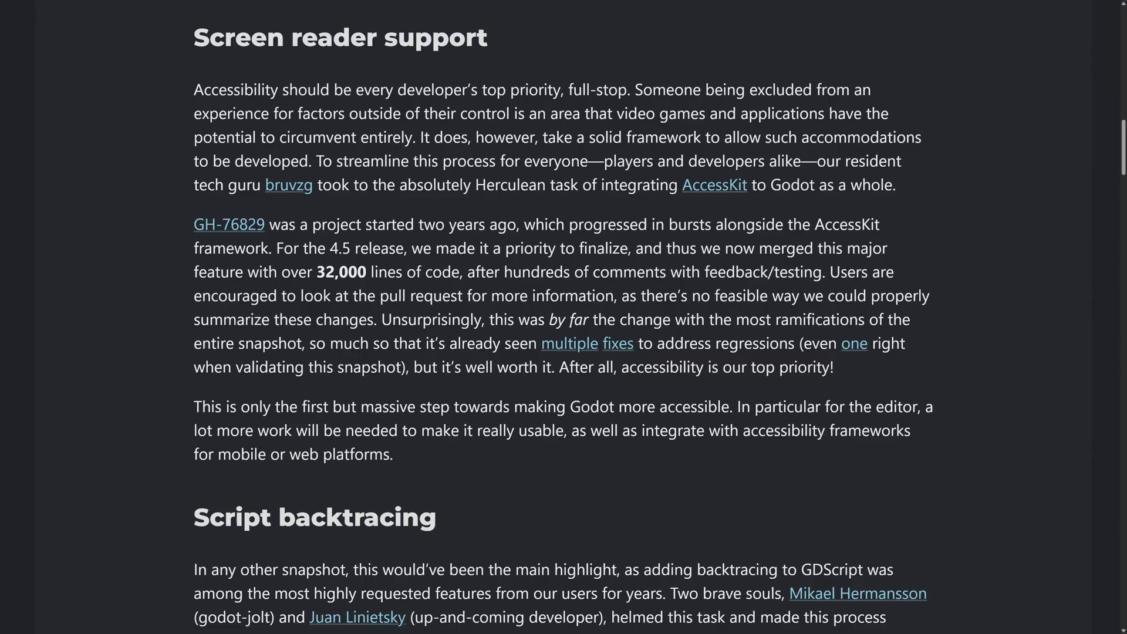
Step: Scroll down to the Script backtracing code example printing myfunc2, myfunc1 and _ready
{"action": "scroll", "coordinate": [561, 317], "scroll_direction": "down", "scroll_amount": 8}
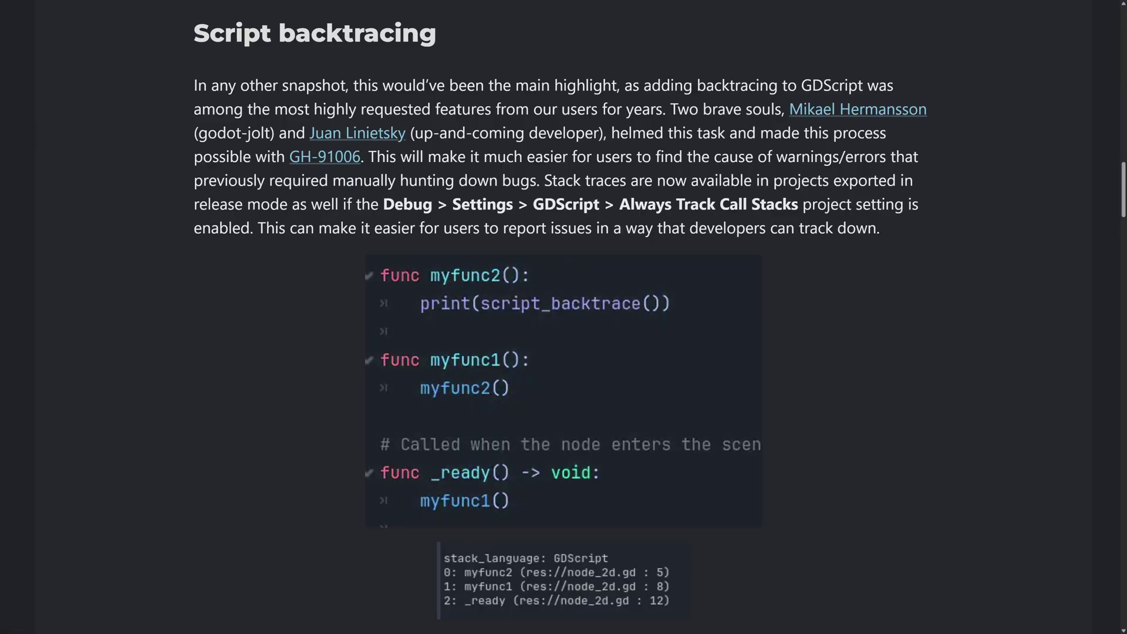
{"action": "scroll", "coordinate": [464, 100], "scroll_direction": "down", "scroll_amount": 3}
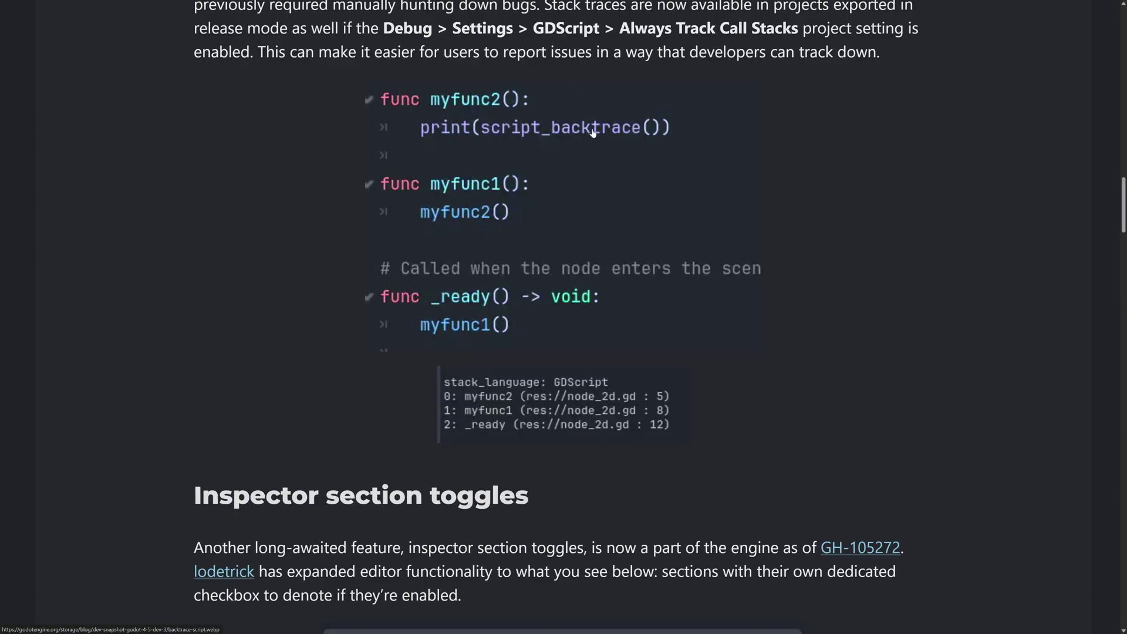
Step: In the Script backtracing section, highlight the Always Track Call Stacks setting path and the exported-projects stack trace line
{"action": "scroll", "coordinate": [397, 283], "scroll_direction": "up", "scroll_amount": 4}
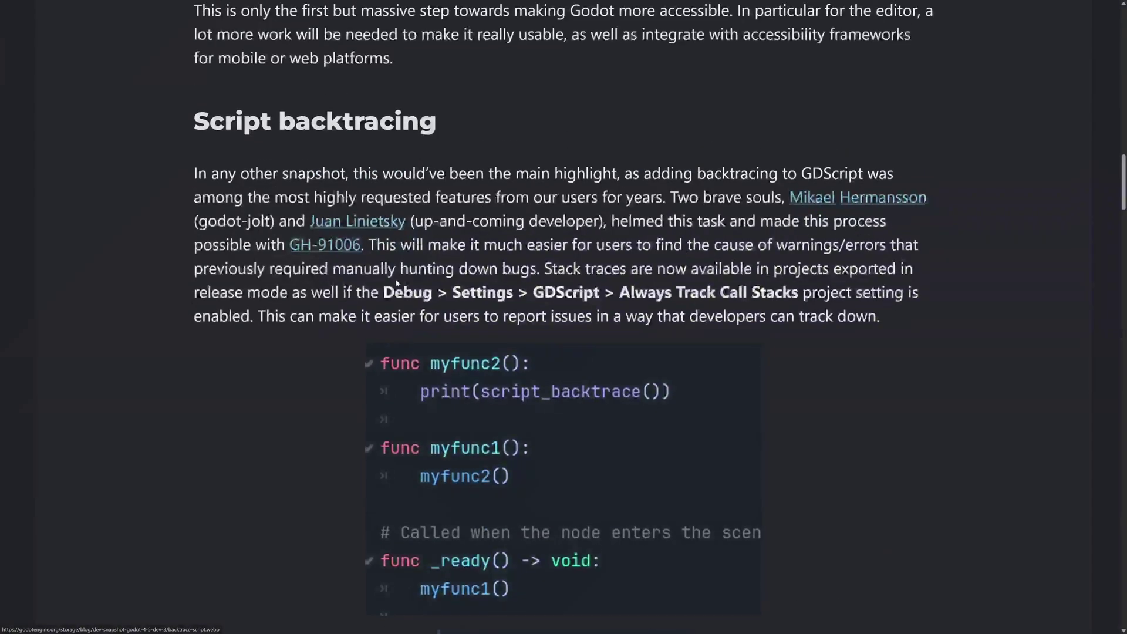
{"action": "left_click_drag", "start_coordinate": [384, 292], "coordinate": [798, 292]}
{"action": "left_click", "coordinate": [798, 292]}
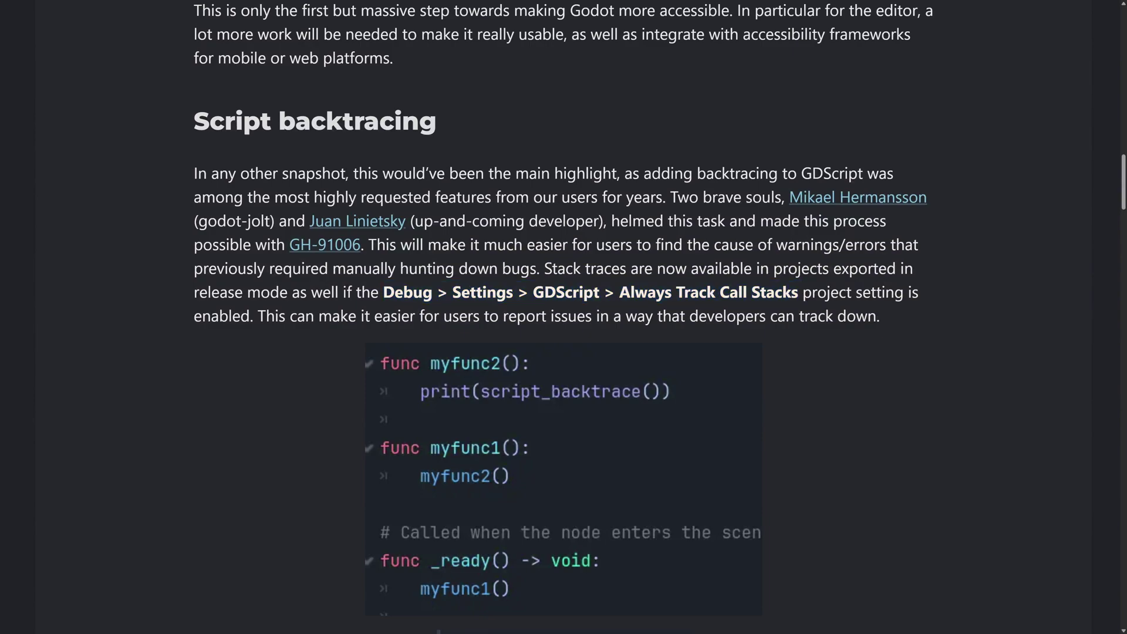
{"action": "left_click_drag", "start_coordinate": [459, 268], "coordinate": [383, 316]}
Step: Reread the backtracing paragraph, then scroll down to the Inspector section toggles heading
{"action": "scroll", "coordinate": [563, 317], "scroll_direction": "down", "scroll_amount": 10}
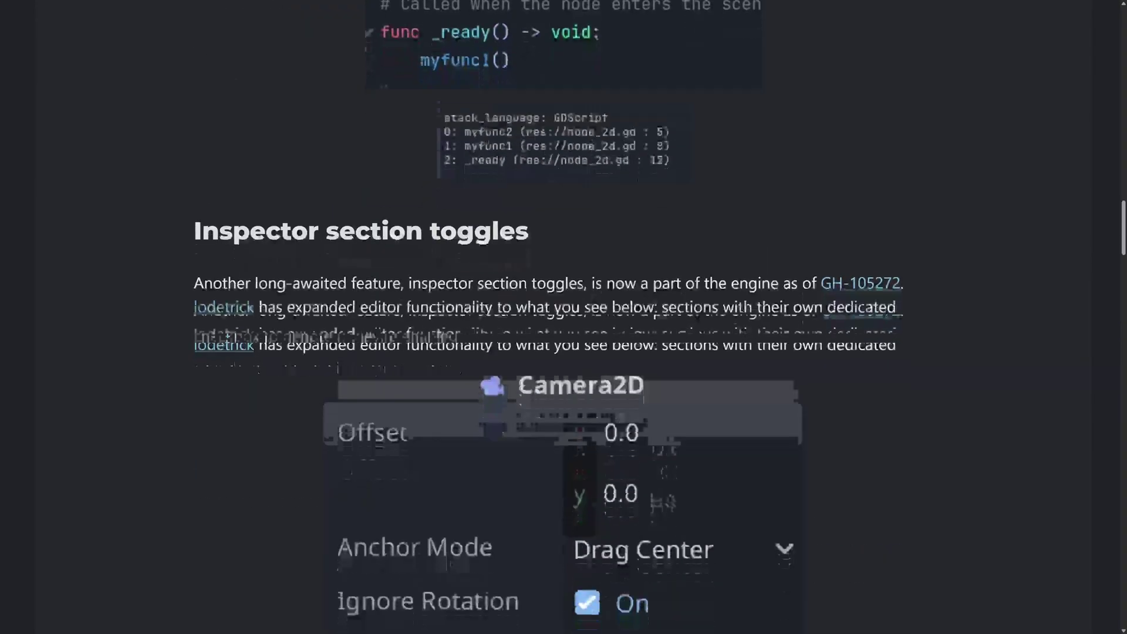
{"action": "scroll", "coordinate": [538, 205], "scroll_direction": "up", "scroll_amount": 9}
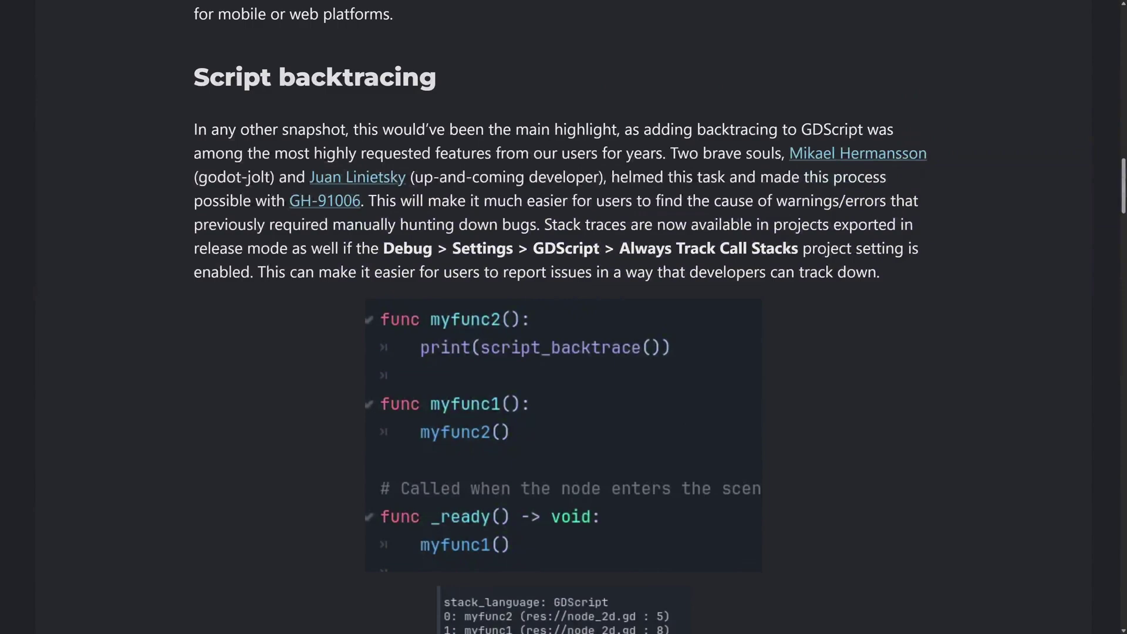
{"action": "scroll", "coordinate": [563, 317], "scroll_direction": "up", "scroll_amount": 2}
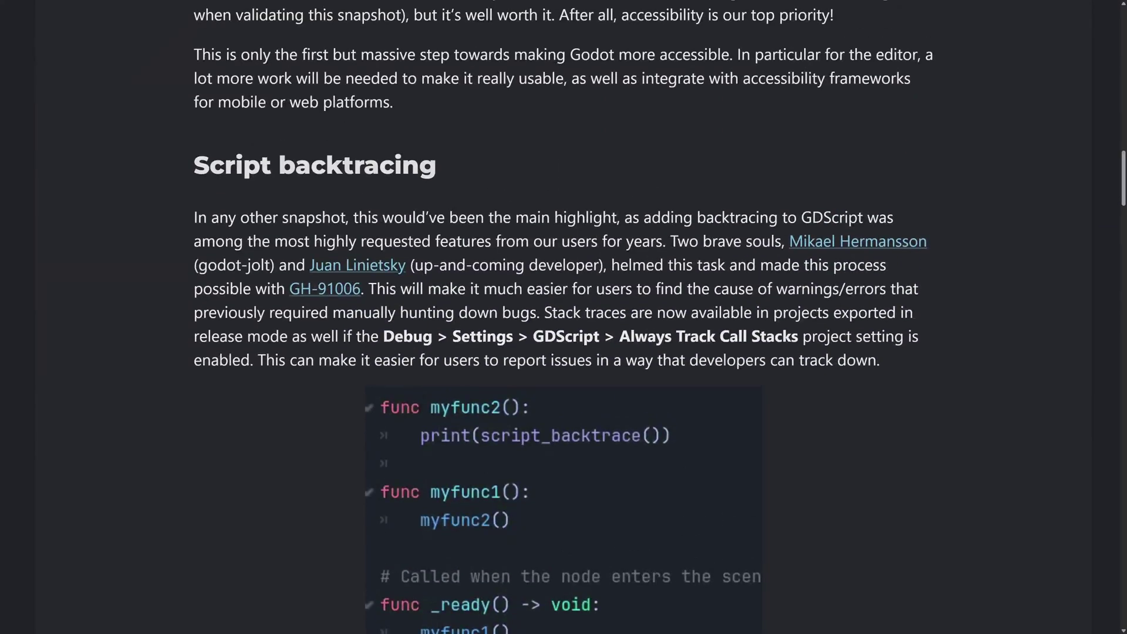
{"action": "scroll", "coordinate": [537, 301], "scroll_direction": "down", "scroll_amount": 3}
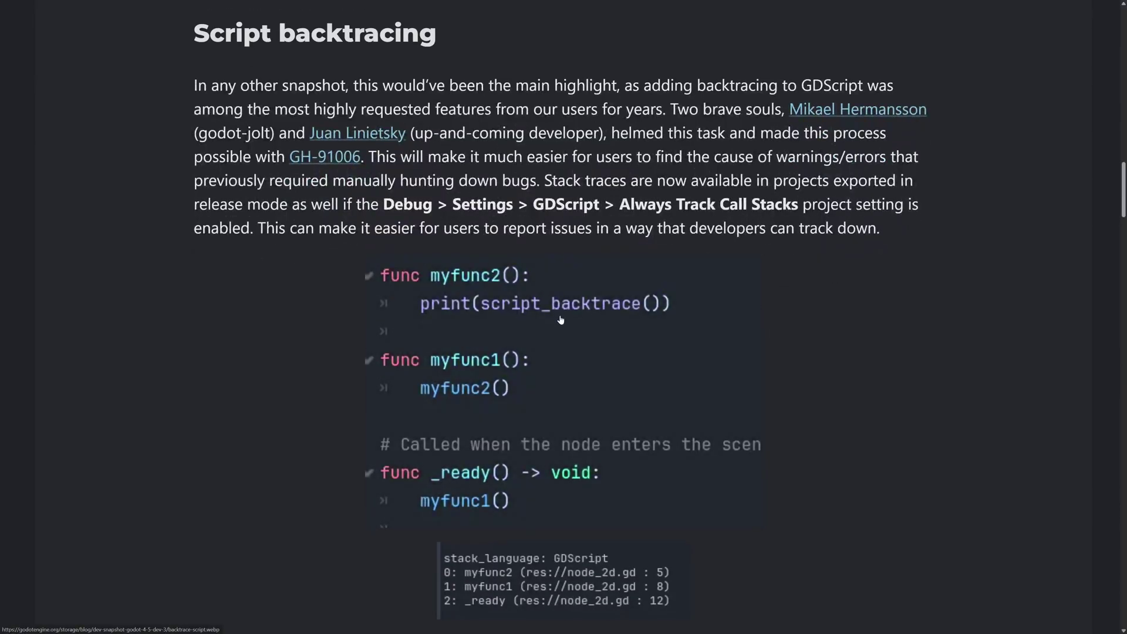
{"action": "scroll", "coordinate": [561, 320], "scroll_direction": "down", "scroll_amount": 1}
{"action": "left_click_drag", "start_coordinate": [380, 161], "coordinate": [757, 137]}
{"action": "left_click", "coordinate": [378, 161]}
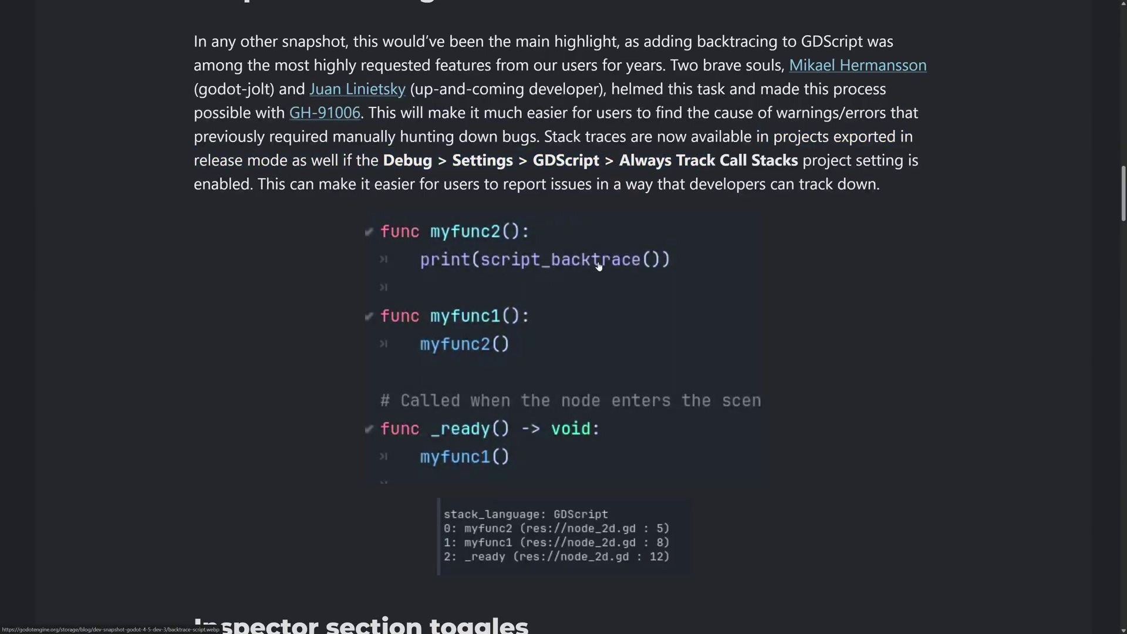
{"action": "scroll", "coordinate": [602, 269], "scroll_direction": "down", "scroll_amount": 8}
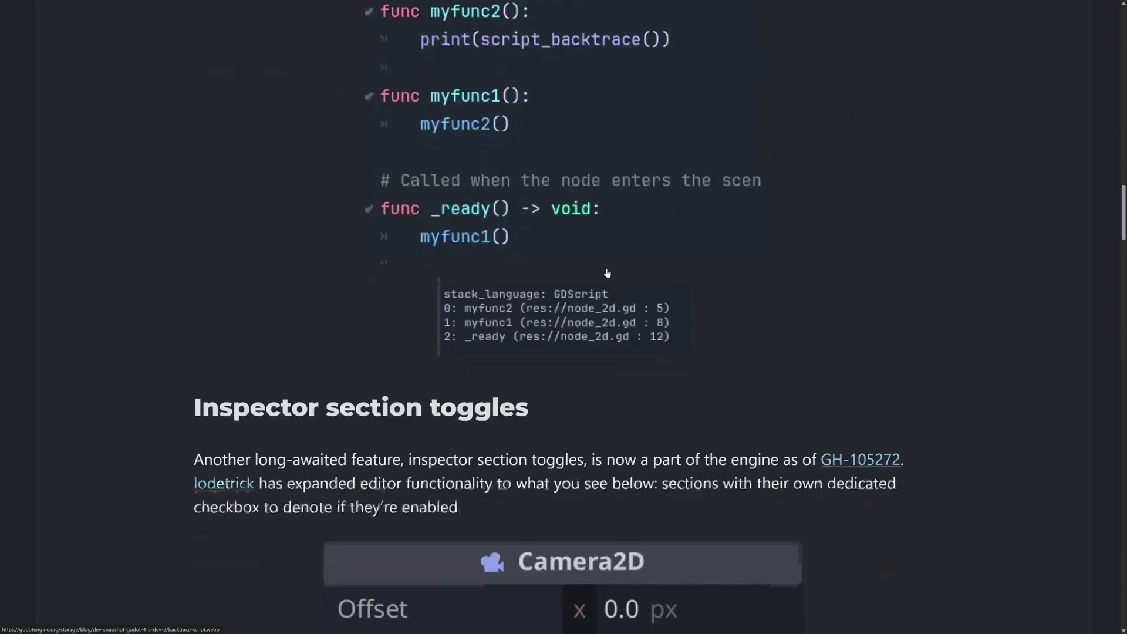
Step: Scroll down until the Camera2D inspector screenshot is fully visible
{"action": "scroll", "coordinate": [608, 273], "scroll_direction": "down", "scroll_amount": 1}
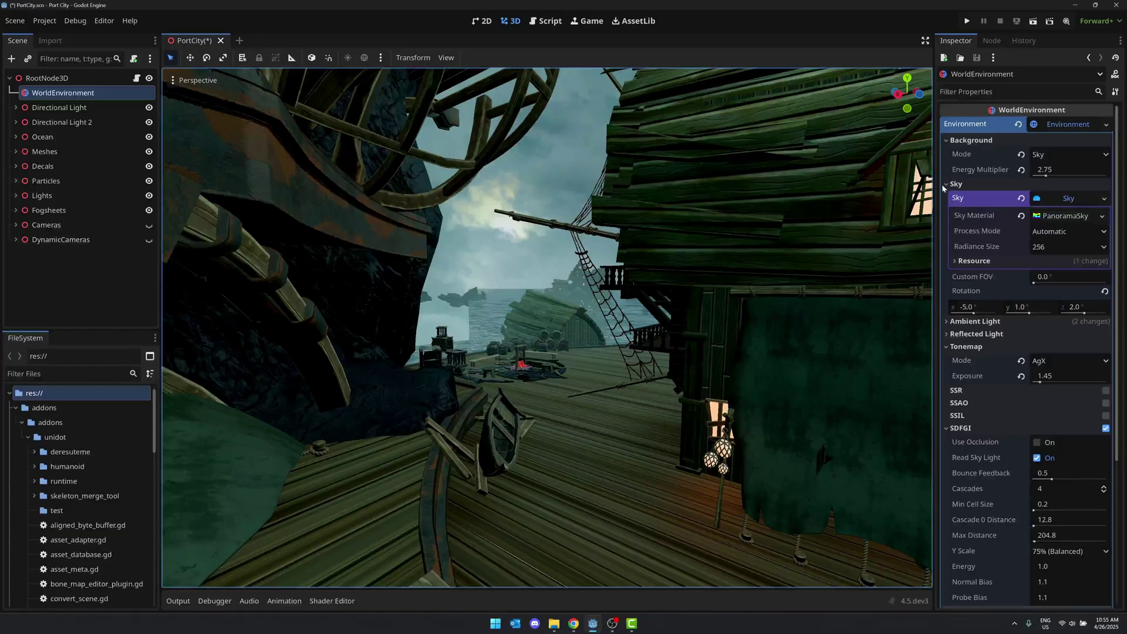
Step: Collapse Sky in the WorldEnvironment Inspector, disable SDFGI and enable SSR
{"action": "left_click", "coordinate": [953, 184]}
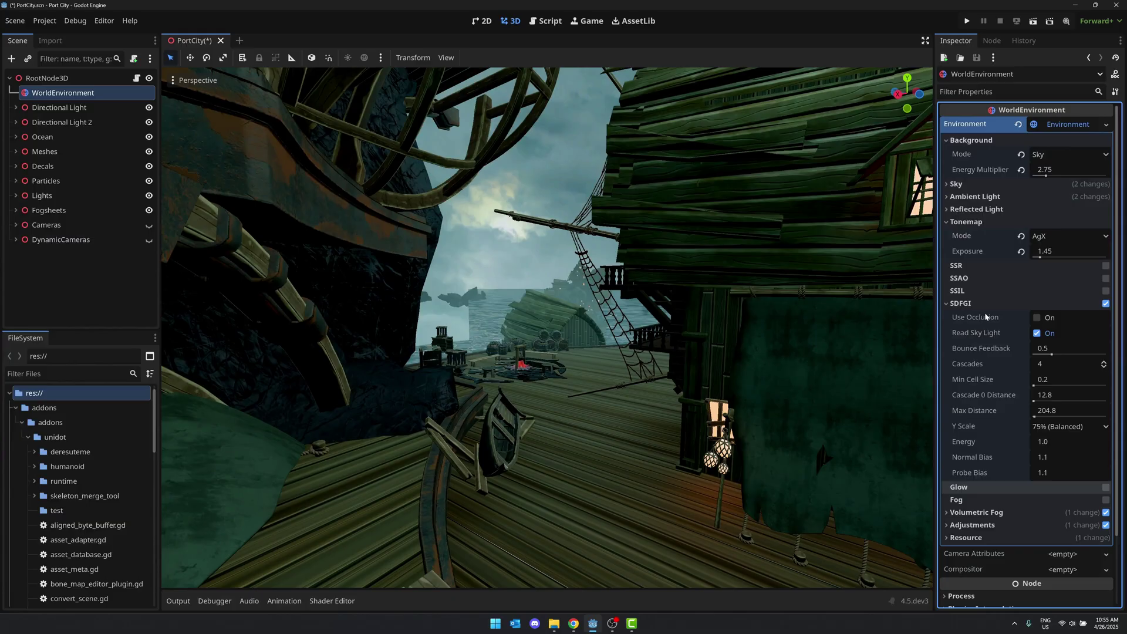
{"action": "left_click", "coordinate": [1106, 304]}
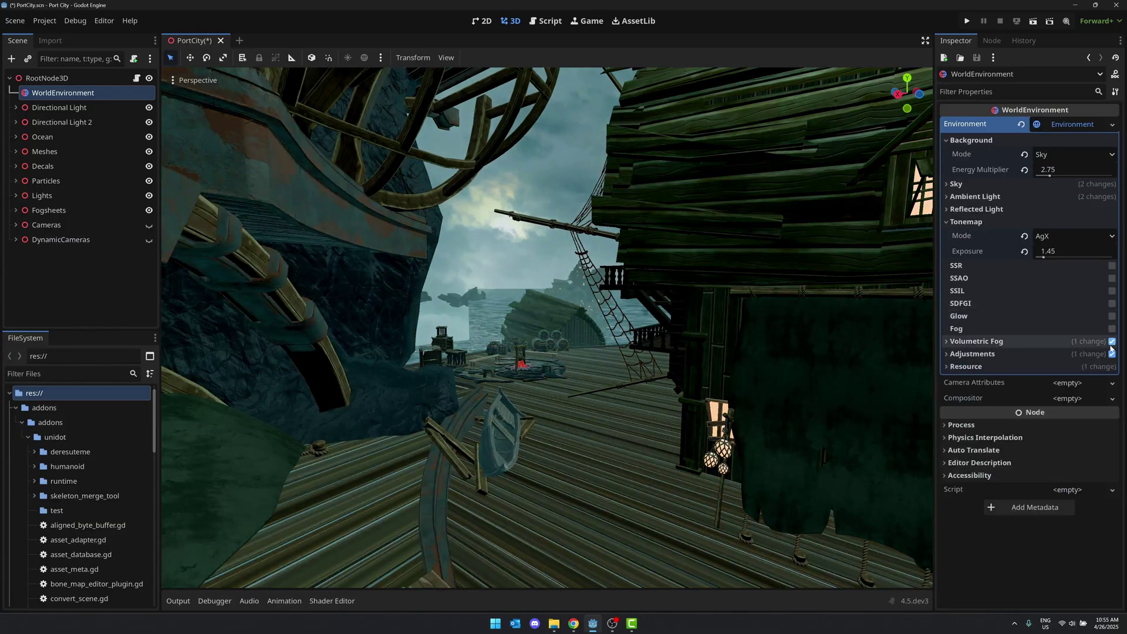
{"action": "left_click", "coordinate": [1112, 267]}
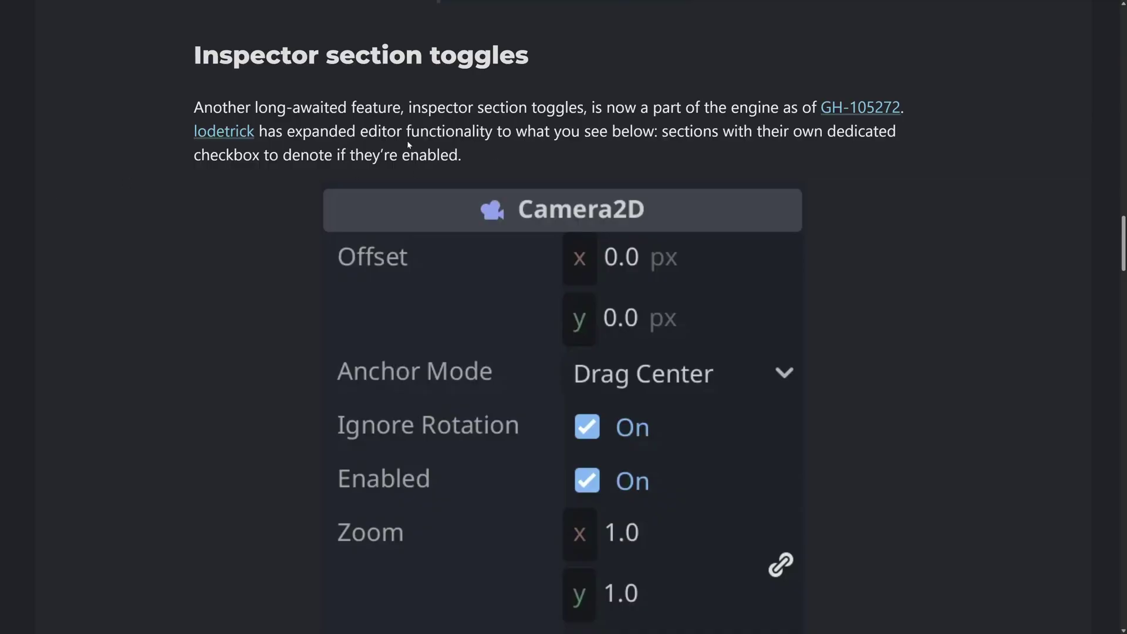
{"action": "scroll", "coordinate": [653, 240], "scroll_direction": "down", "scroll_amount": 15}
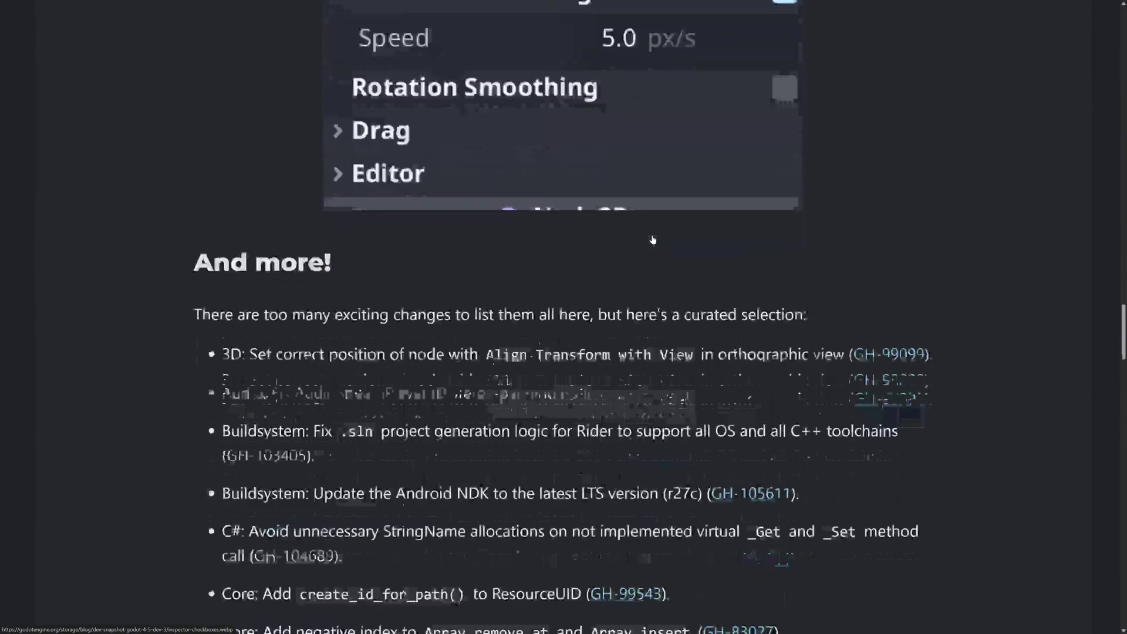
{"action": "left_click_drag", "start_coordinate": [282, 183], "coordinate": [904, 461]}
{"action": "left_click", "coordinate": [856, 417]}
{"action": "scroll", "coordinate": [856, 416], "scroll_direction": "down", "scroll_amount": 5}
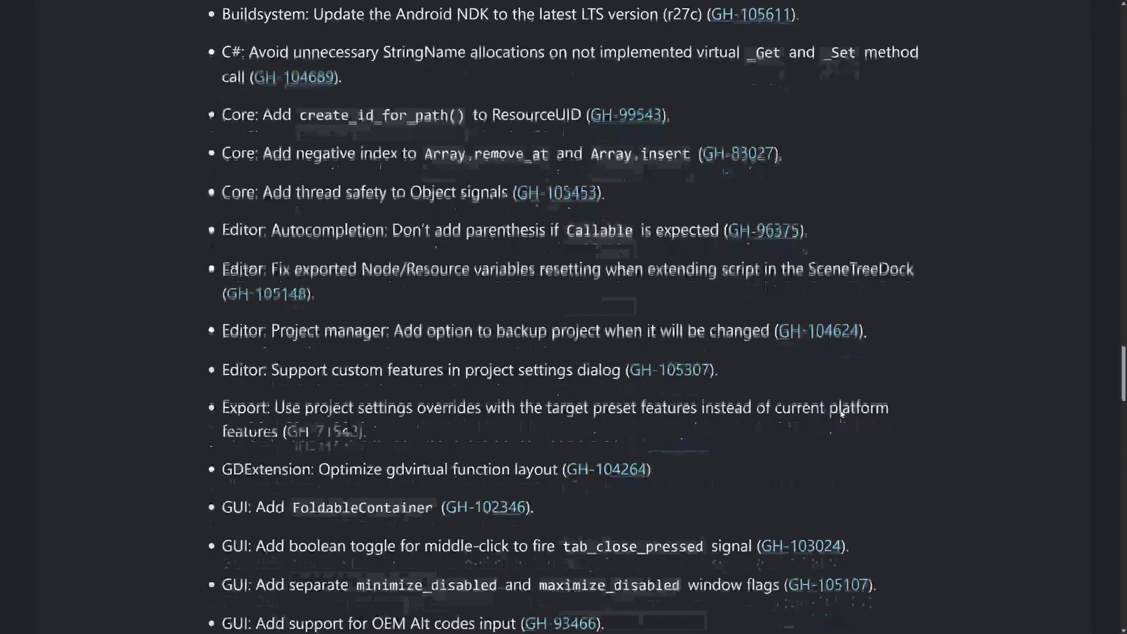
{"action": "scroll", "coordinate": [841, 415], "scroll_direction": "down", "scroll_amount": 7}
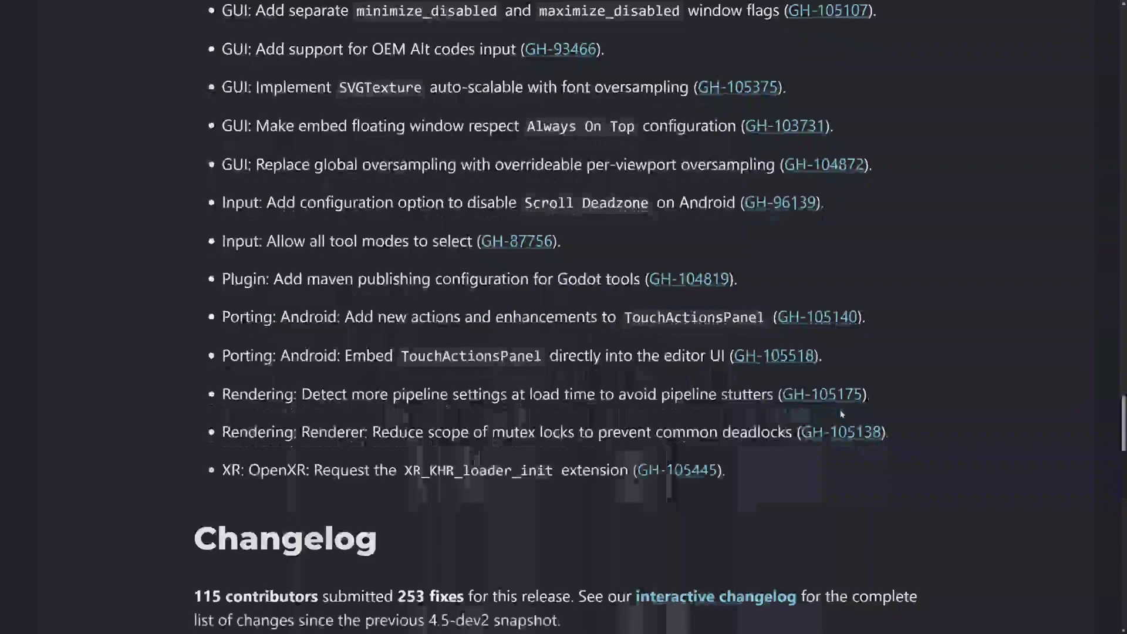
{"action": "scroll", "coordinate": [842, 414], "scroll_direction": "down", "scroll_amount": 1}
{"action": "scroll", "coordinate": [842, 415], "scroll_direction": "down", "scroll_amount": 5}
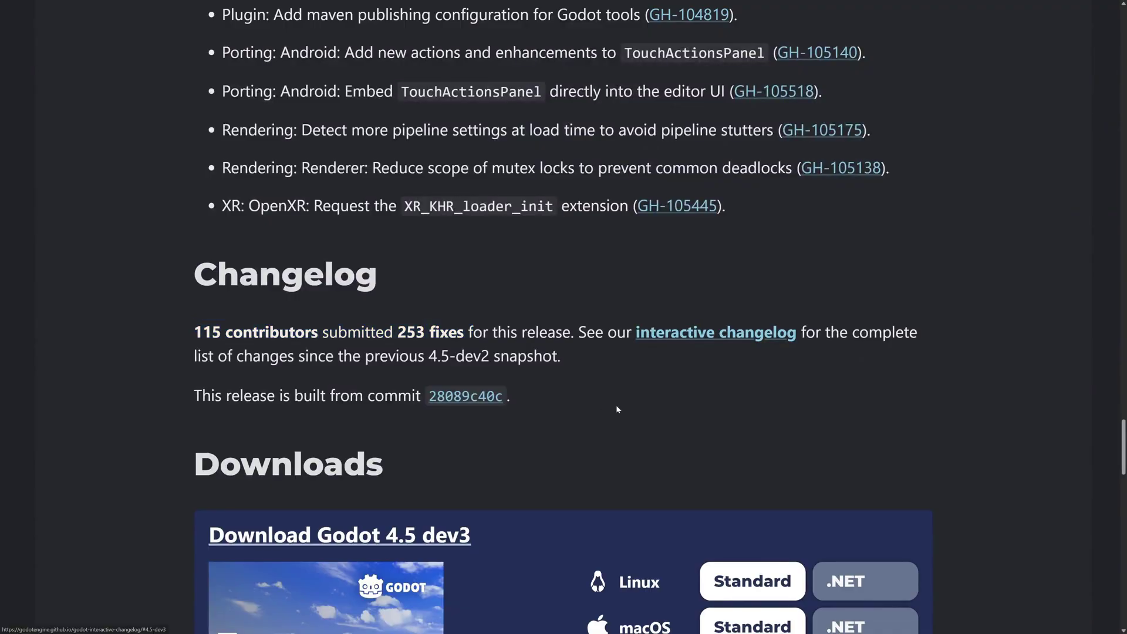
{"action": "scroll", "coordinate": [623, 400], "scroll_direction": "down", "scroll_amount": 1}
{"action": "scroll", "coordinate": [623, 400], "scroll_direction": "down", "scroll_amount": 5}
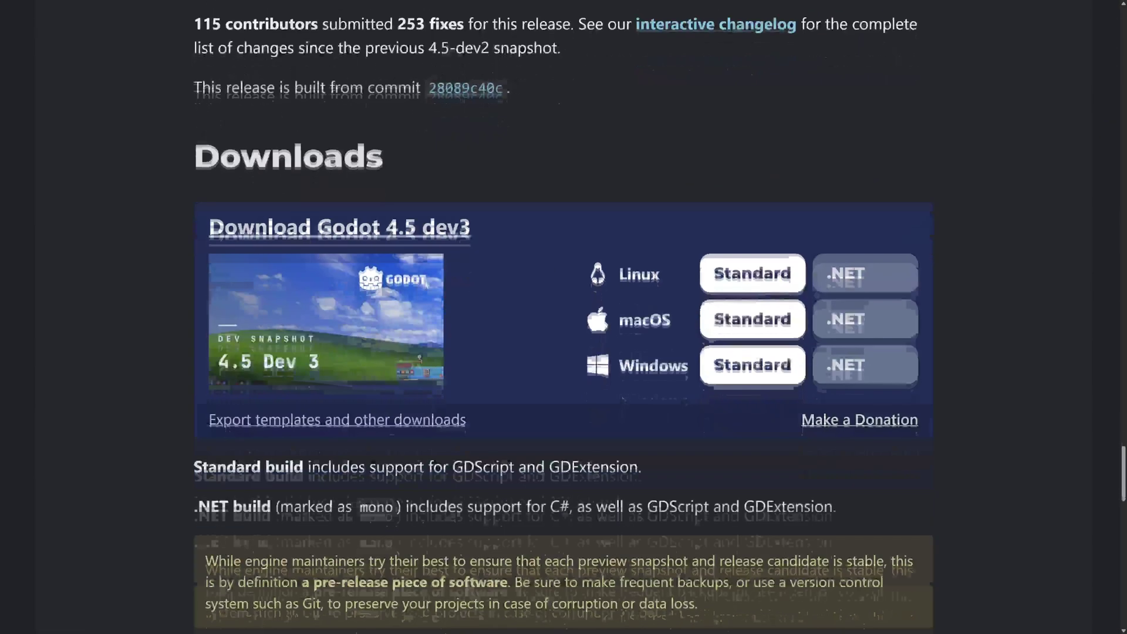
{"action": "scroll", "coordinate": [760, 343], "scroll_direction": "down", "scroll_amount": 5}
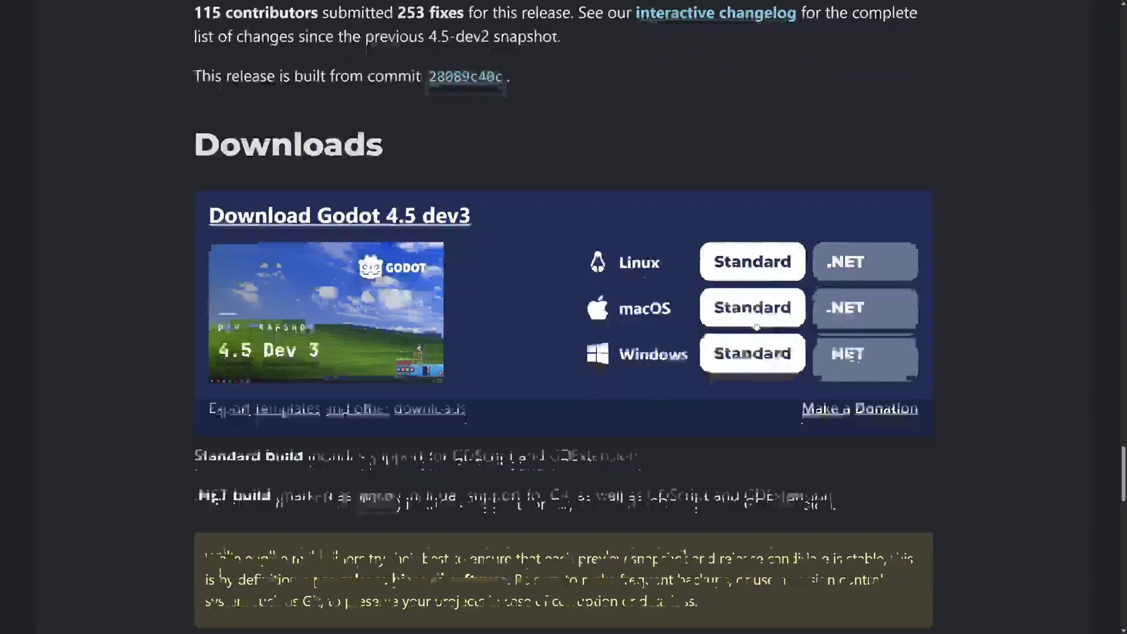
{"action": "scroll", "coordinate": [757, 326], "scroll_direction": "down", "scroll_amount": 5}
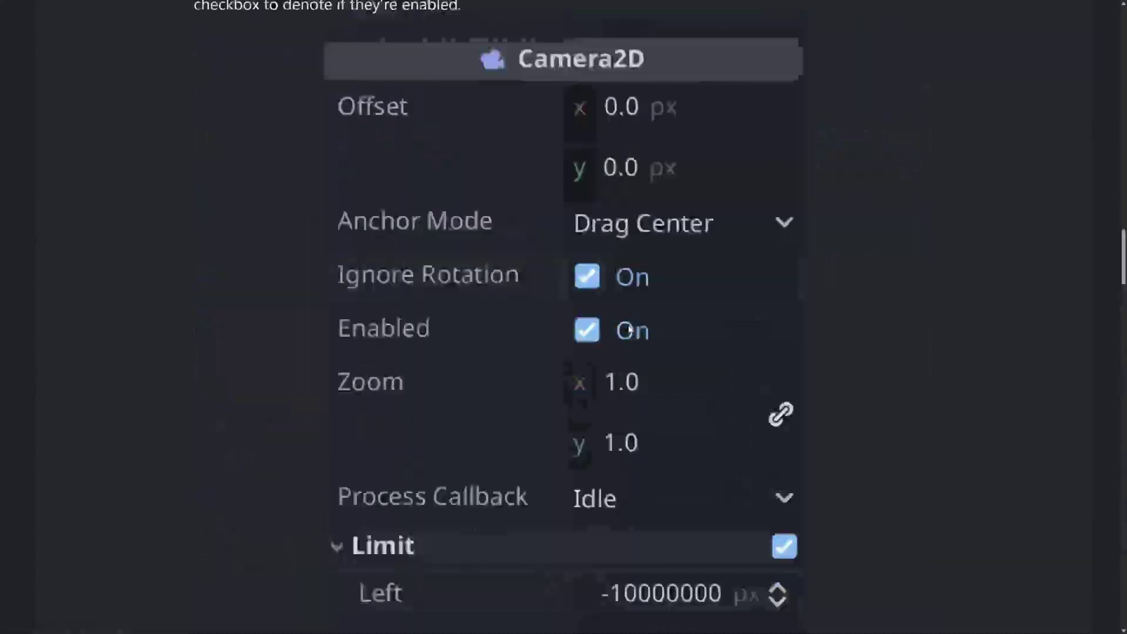
{"action": "scroll", "coordinate": [631, 330], "scroll_direction": "down", "scroll_amount": 3}
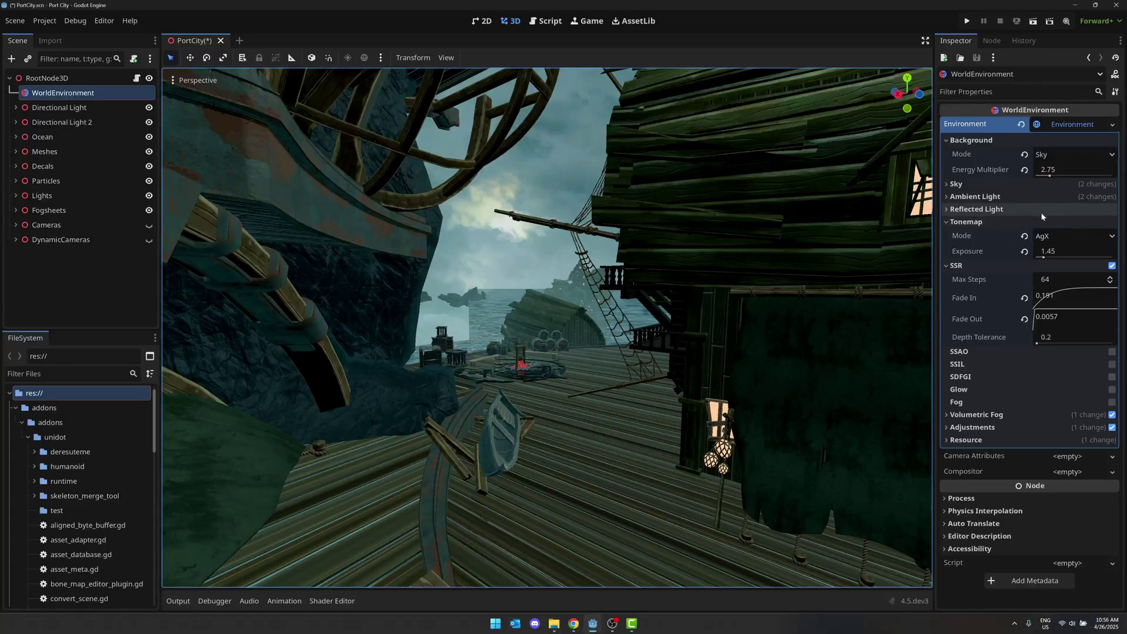
Step: Tick the SSAO checkbox in the WorldEnvironment Inspector
{"action": "left_click", "coordinate": [1111, 351]}
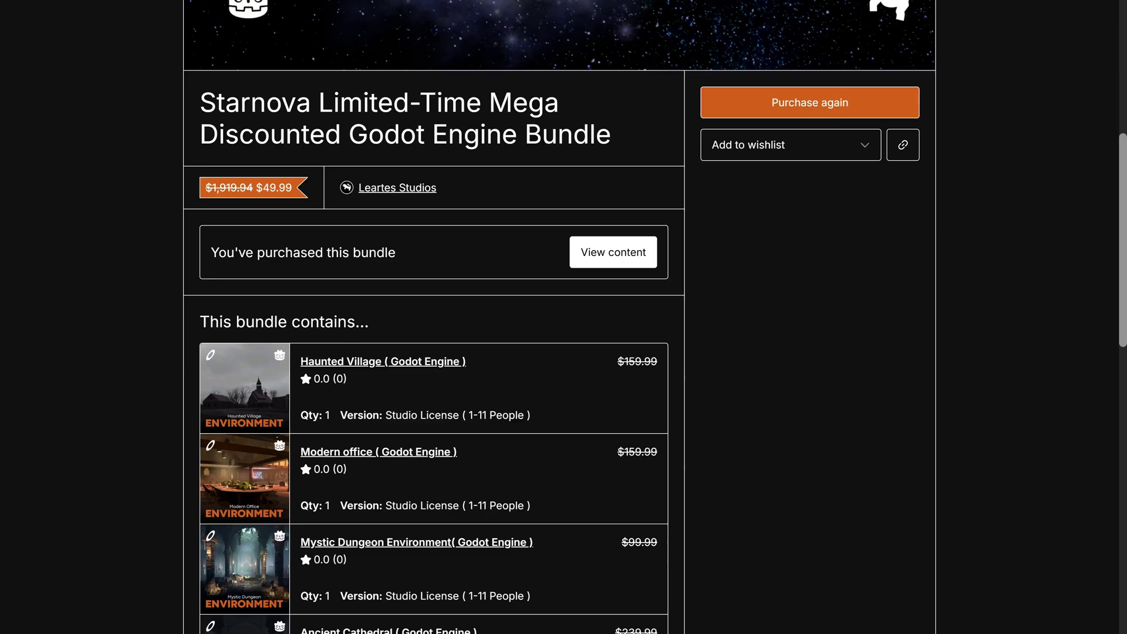
Step: Look over the Starnova bundle page on Fab, then fly the Godot viewport through the port toward the ship
{"action": "scroll", "coordinate": [353, 336], "scroll_direction": "up", "scroll_amount": 7}
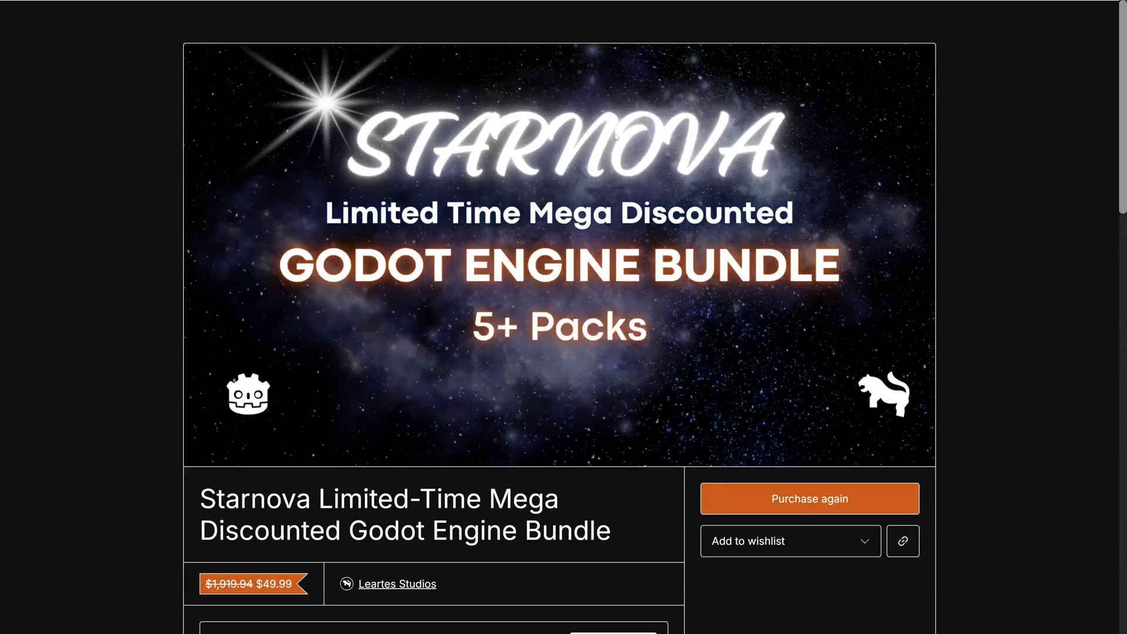
{"action": "scroll", "coordinate": [613, 140], "scroll_direction": "down", "scroll_amount": 10}
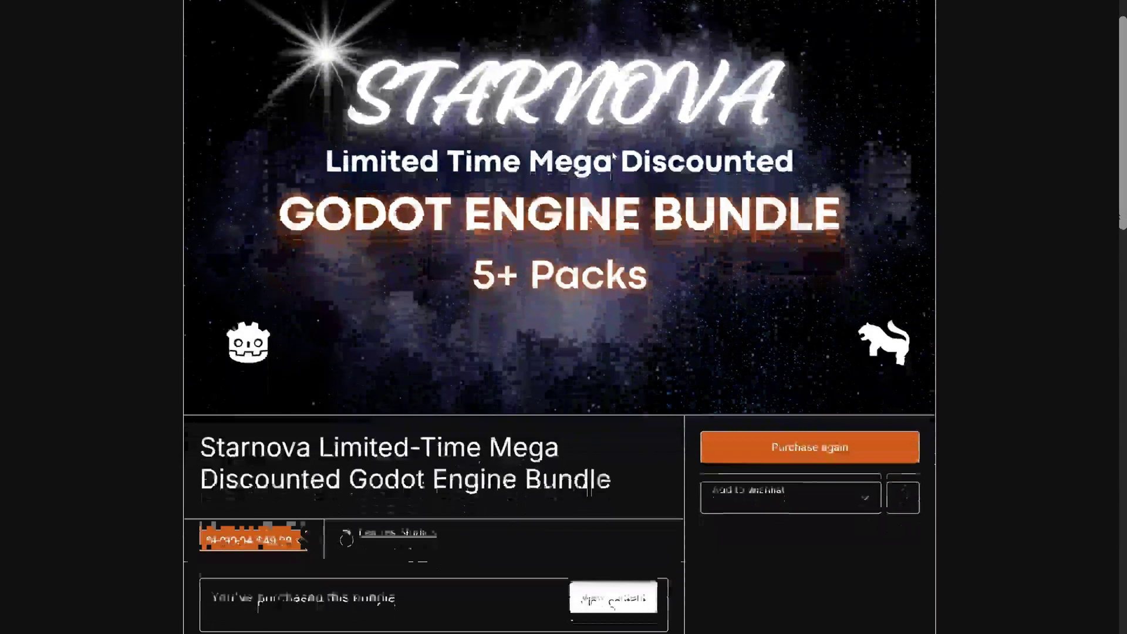
{"action": "scroll", "coordinate": [608, 166], "scroll_direction": "up", "scroll_amount": 2}
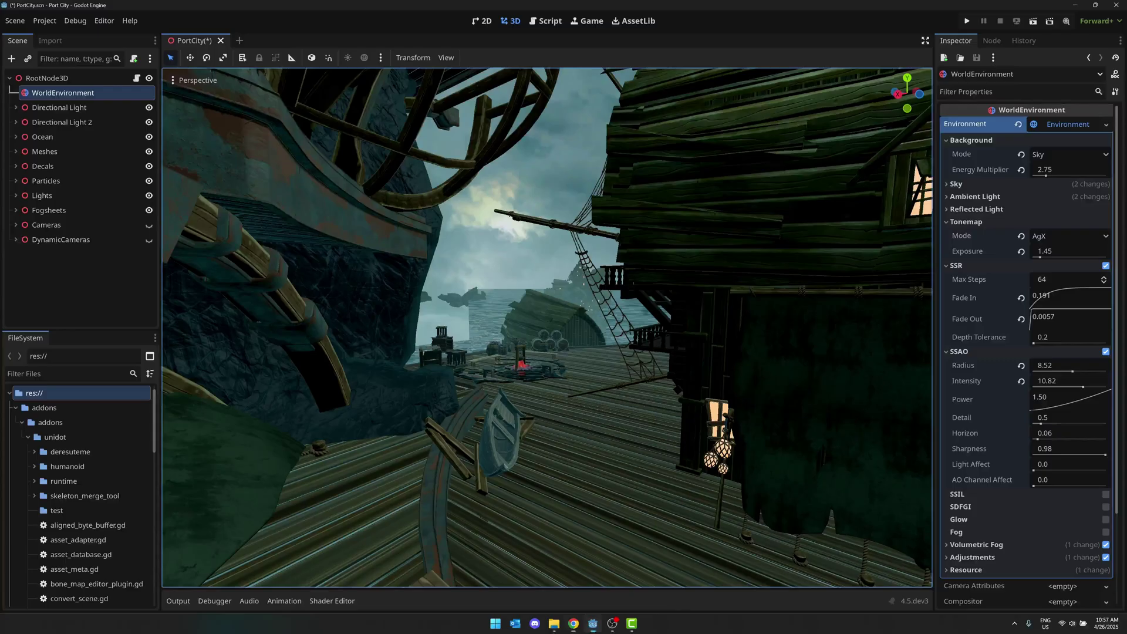
{"action": "right_click_drag", "start_coordinate": [547, 328], "coordinate": [547, 328]}
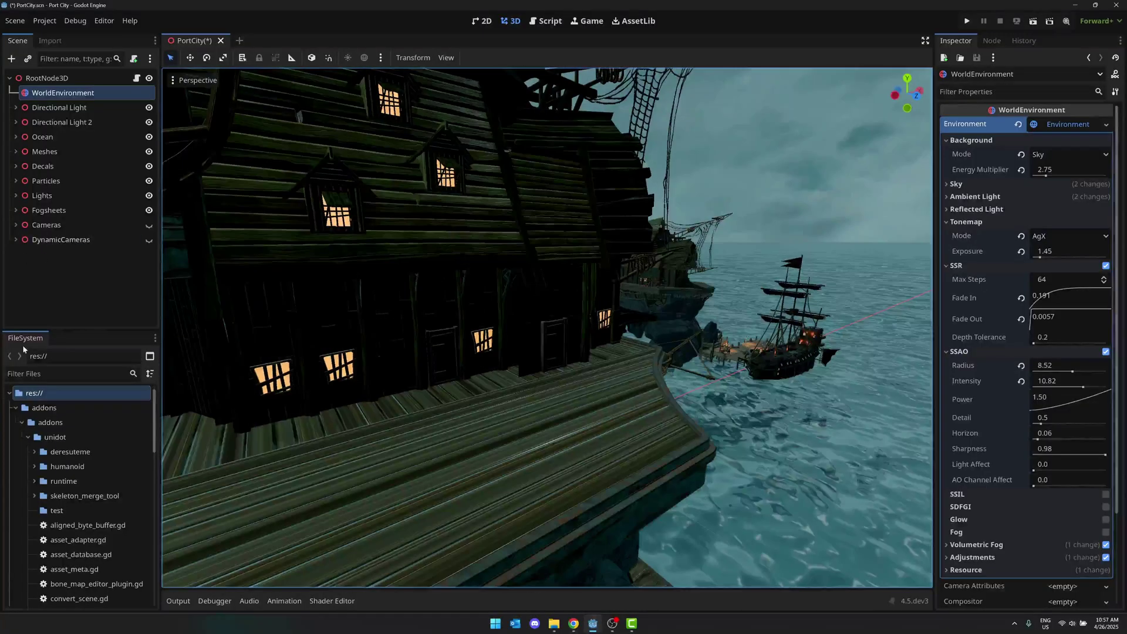
Step: Open the LeartesStudios Art Prefabs folder and place SM_Balista and SM_Barrel_02 on the dock
{"action": "left_click", "coordinate": [21, 422]}
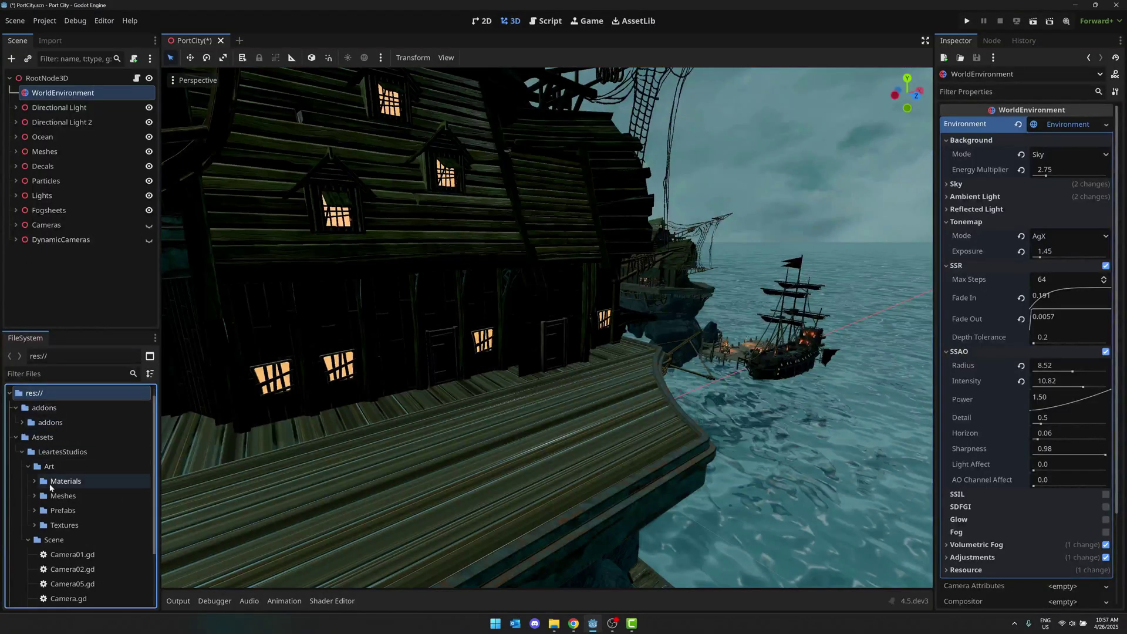
{"action": "left_click", "coordinate": [34, 511]}
{"action": "scroll", "coordinate": [89, 511], "scroll_direction": "down", "scroll_amount": 3}
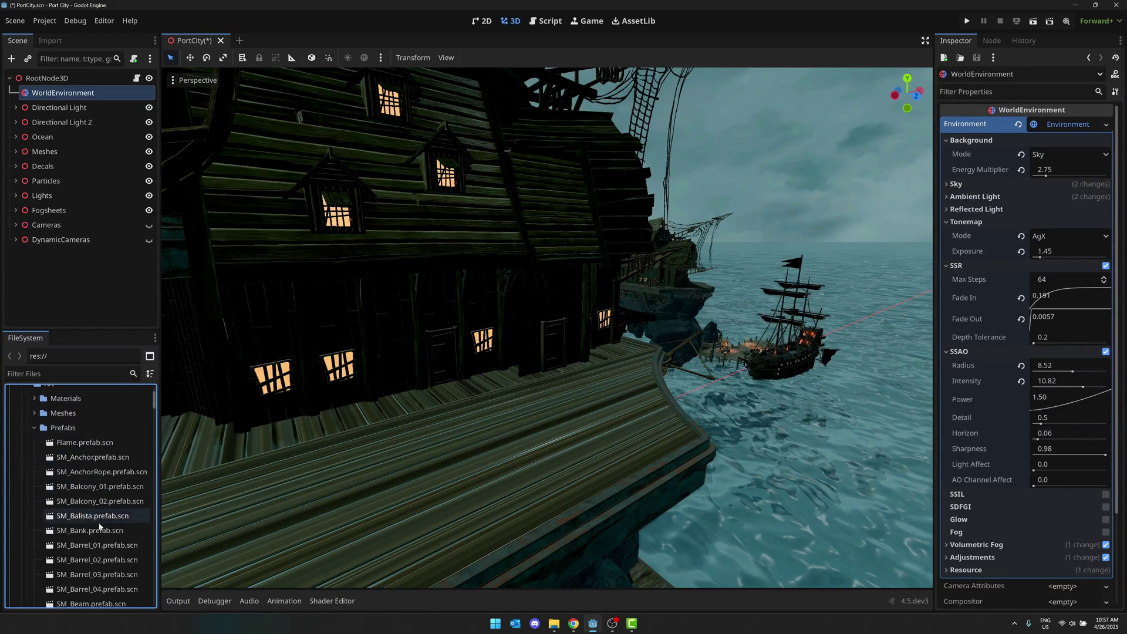
{"action": "left_click_drag", "start_coordinate": [88, 516], "coordinate": [516, 469]}
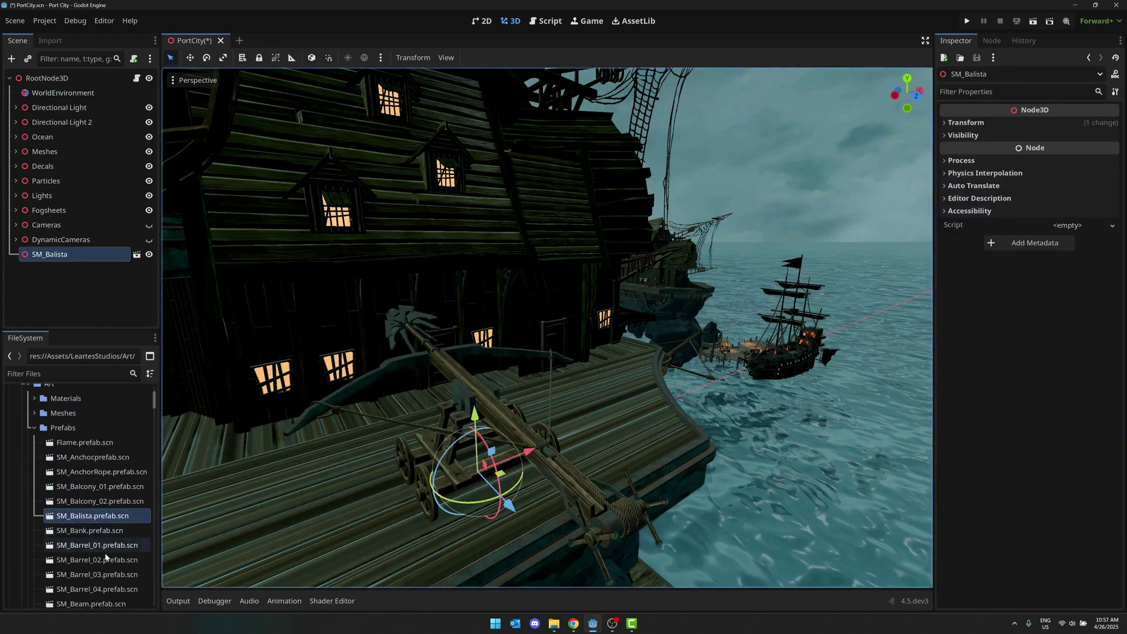
{"action": "left_click_drag", "start_coordinate": [97, 560], "coordinate": [352, 517]}
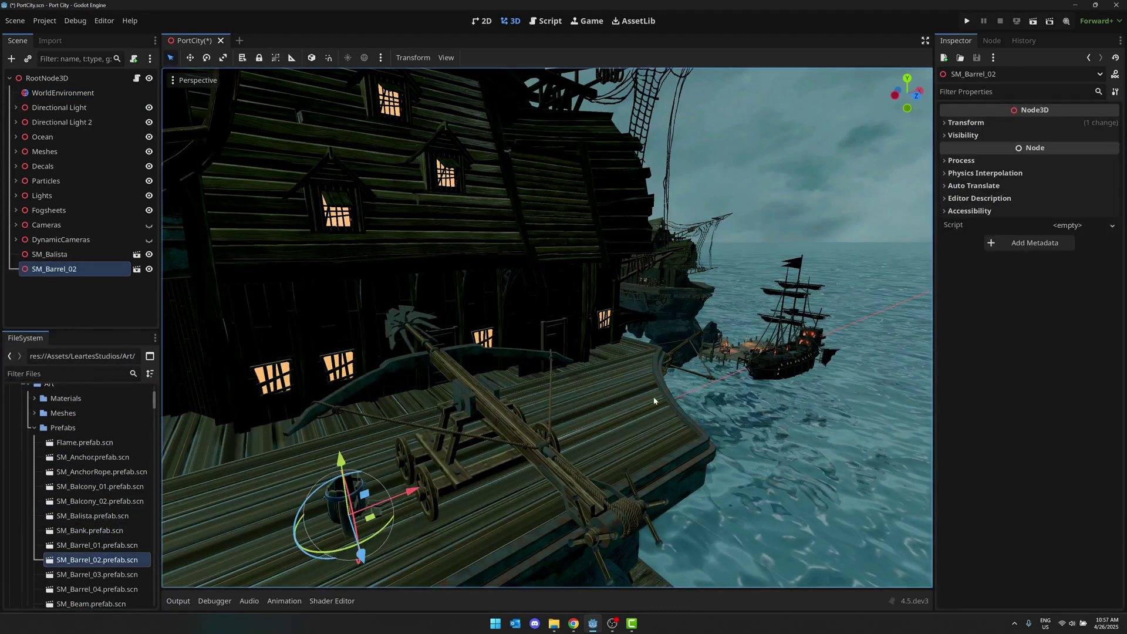
{"action": "left_click", "coordinate": [536, 310]}
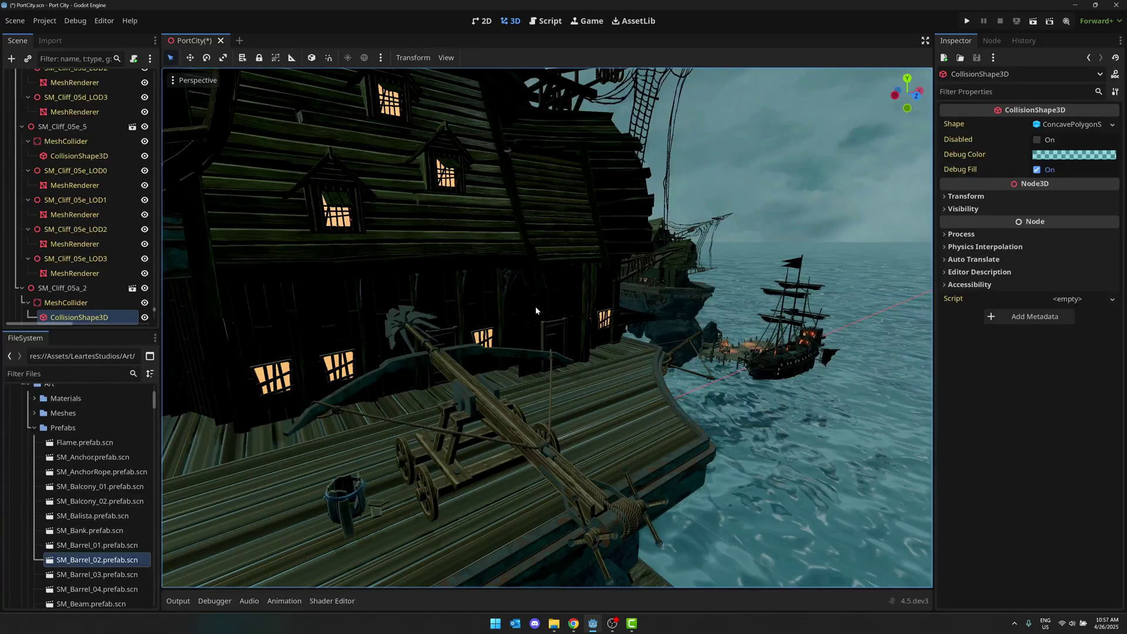